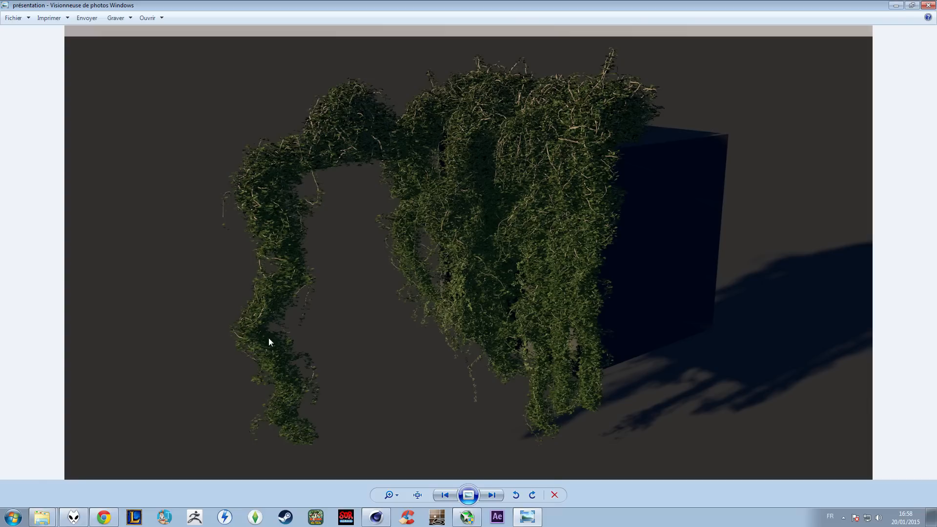
- Check that the IvyGrower folder sits in C:\Programmes\Maxon\plugins and that Ivy Grower is listed among Cinema 4D's external modules
left_click(928, 5)
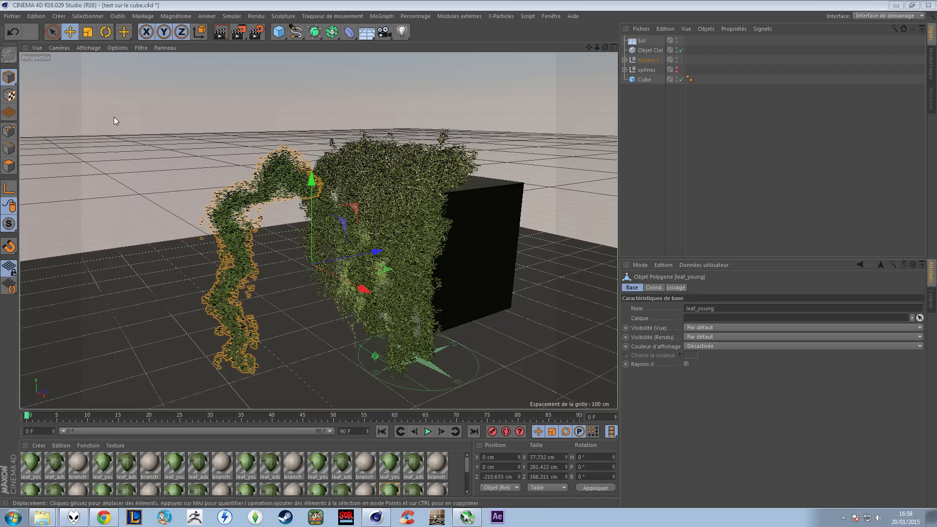
left_click(42, 518)
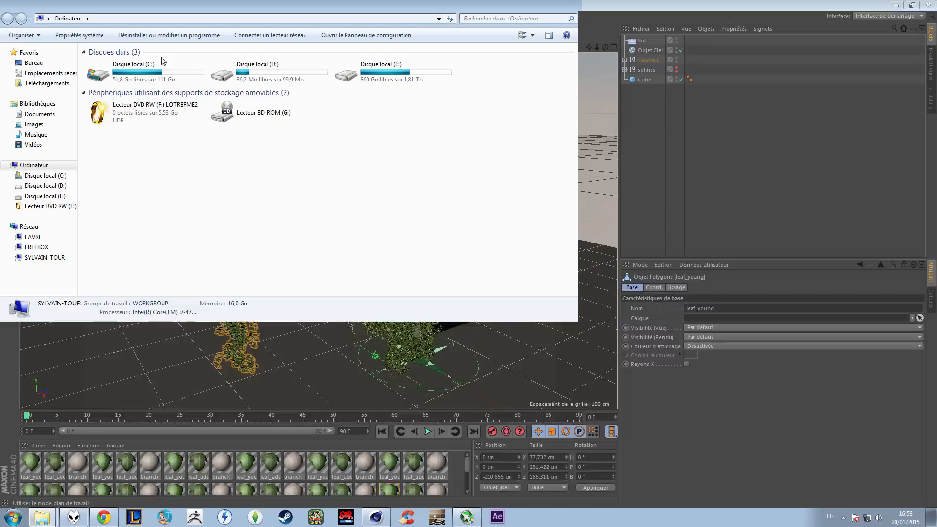
double_click(149, 71)
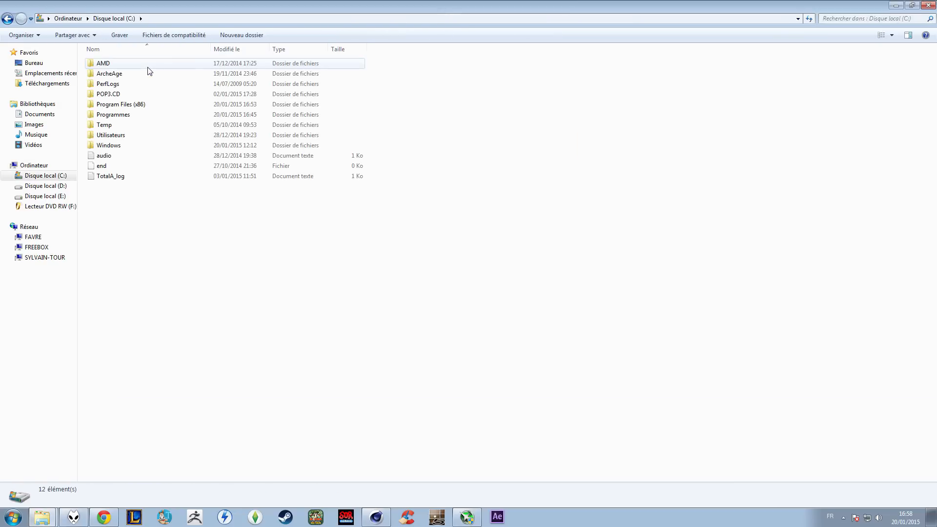
double_click(128, 114)
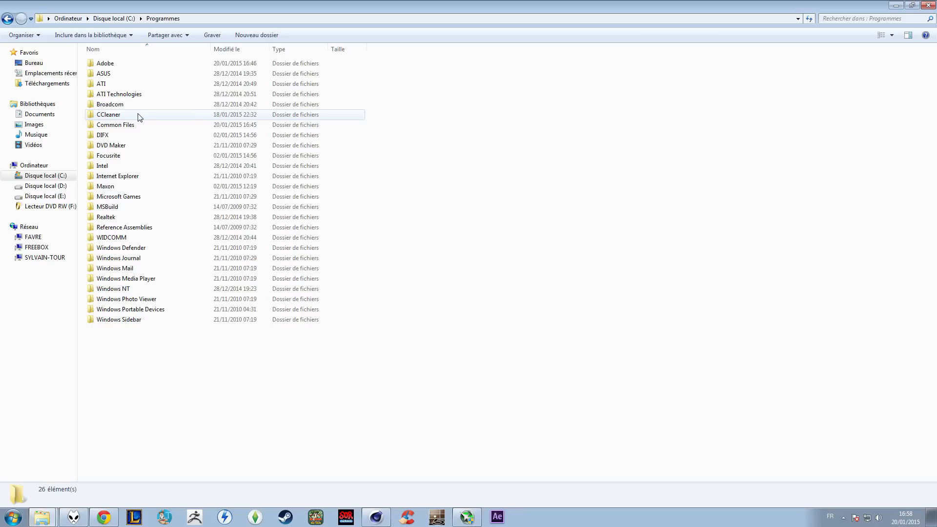
double_click(111, 188)
double_click(106, 115)
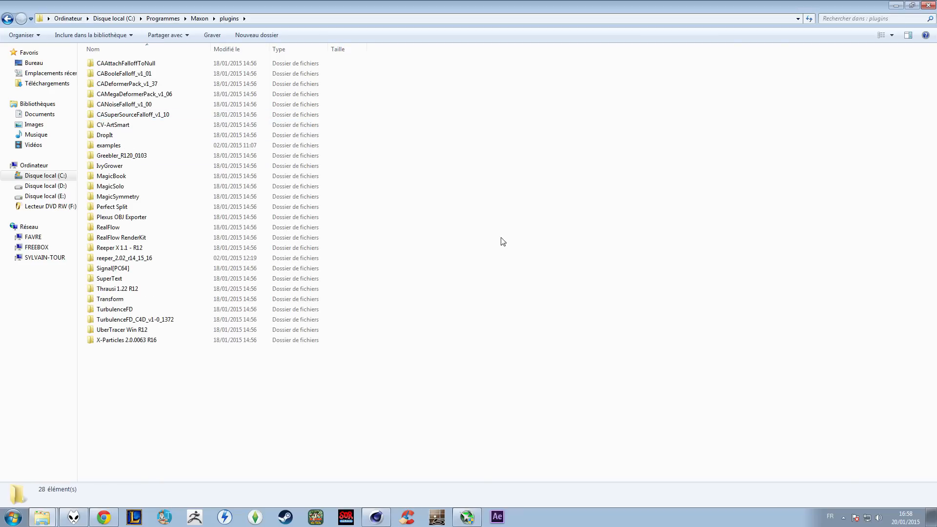
left_click(110, 166)
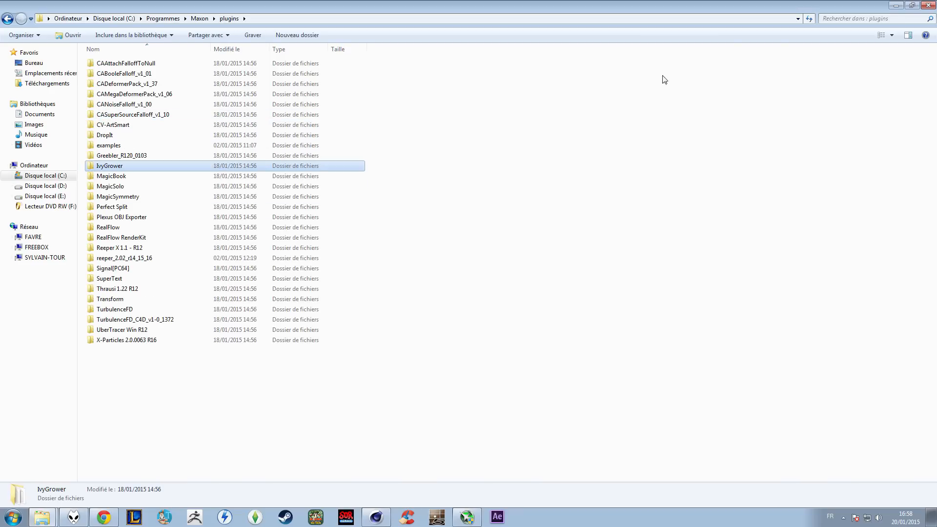
left_click(929, 7)
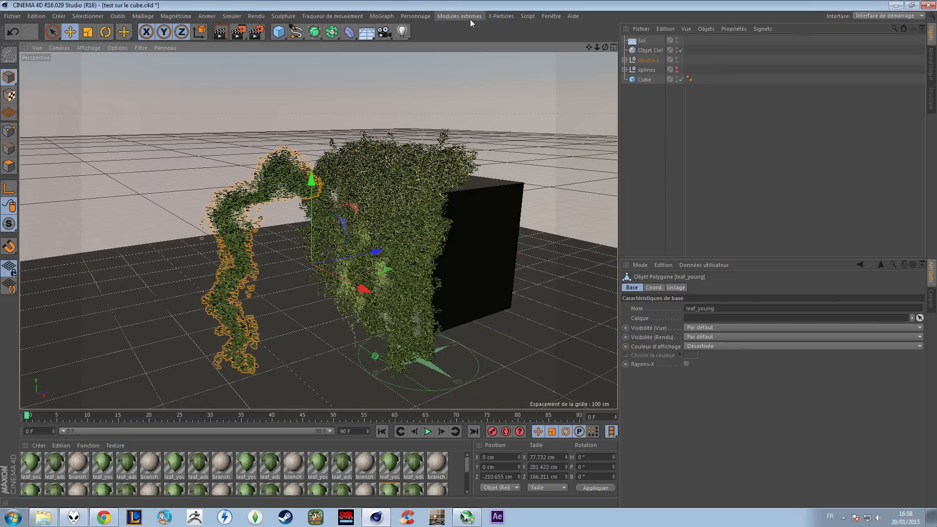
left_click(455, 16)
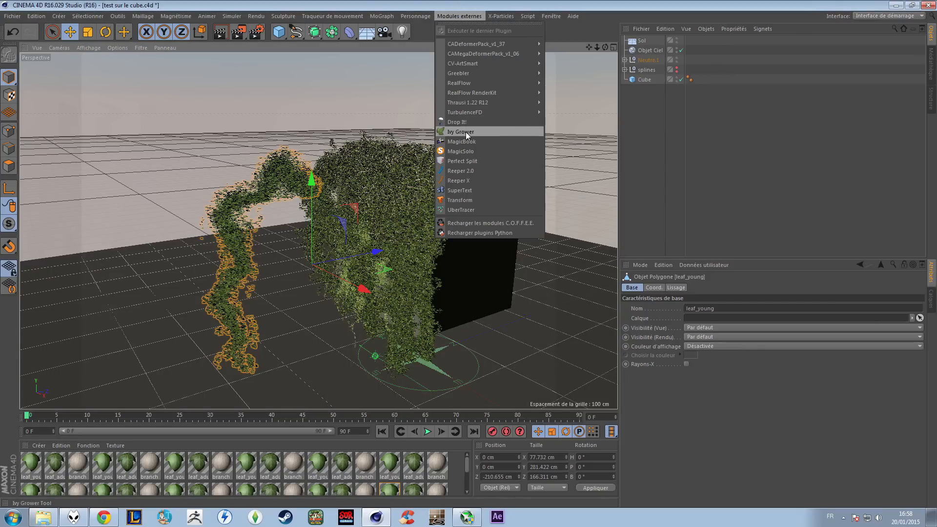
left_click(645, 141)
- Hide the existing ivy group Neutre.1 in the viewport and render, and clear the selection
scroll(439, 222, "up", 4)
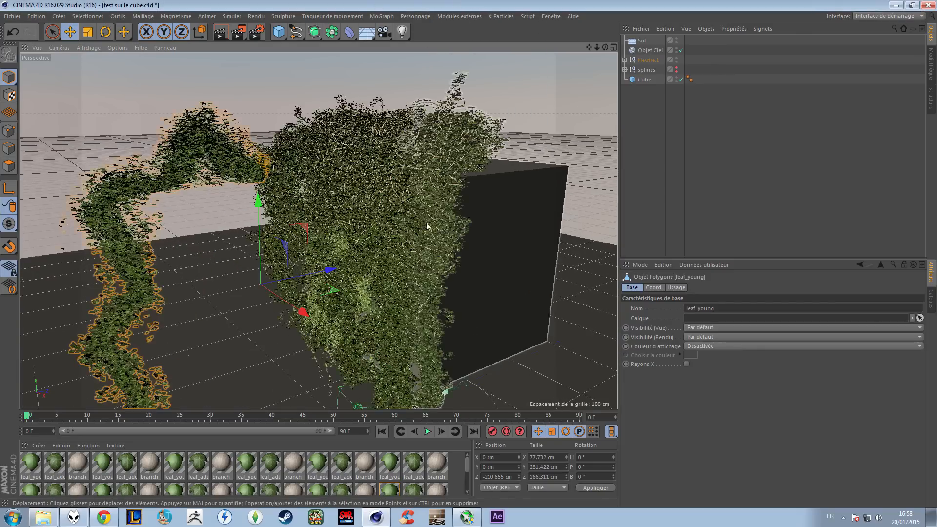
left_click_drag(384, 219, 373, 223, "alt")
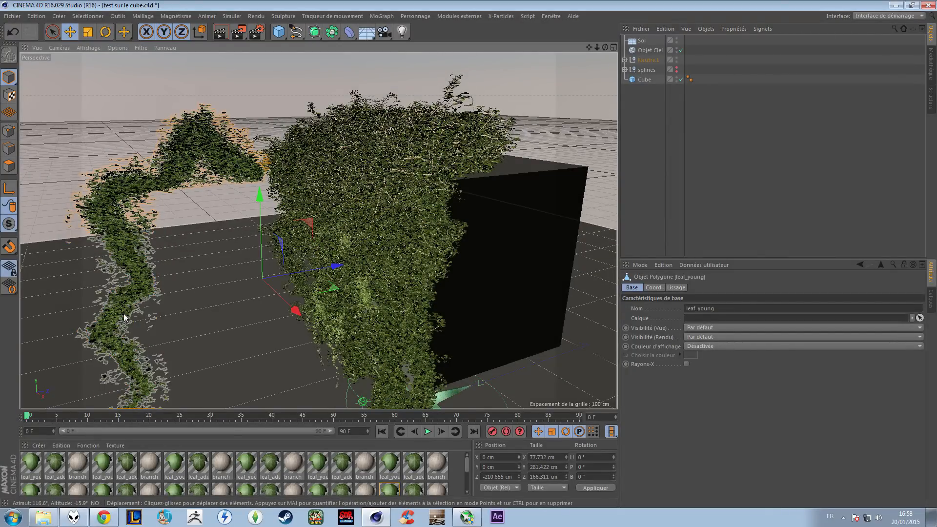
middle_click_drag(124, 313, 143, 290, "alt")
left_click(534, 188)
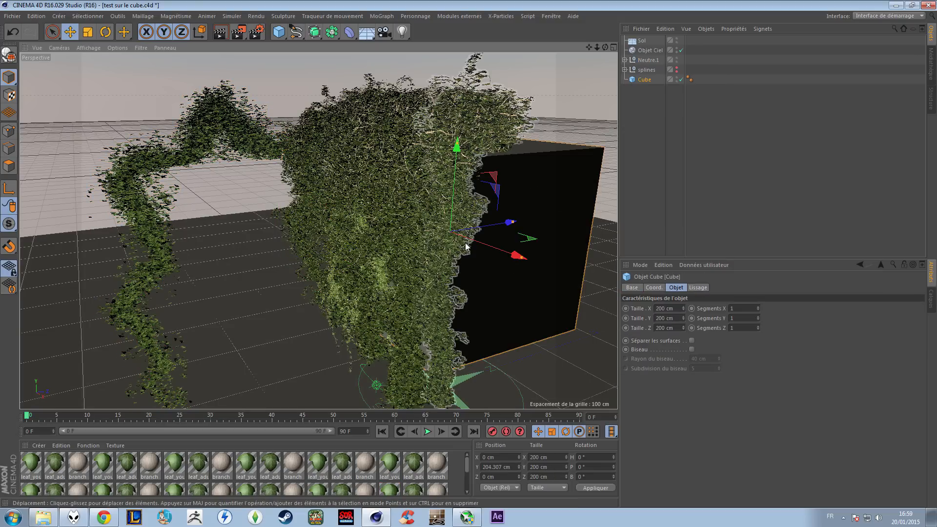
left_click(677, 59)
left_click(649, 183)
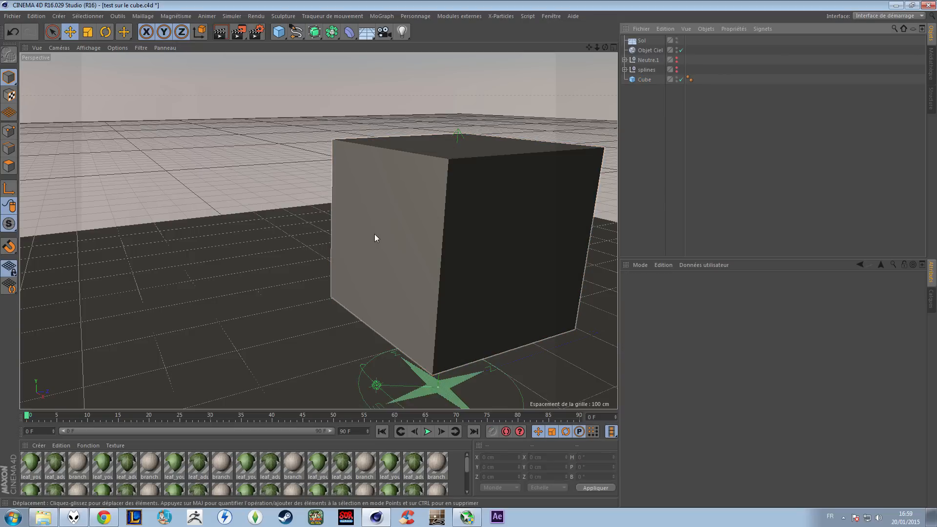
- Activate the Ivy Grower tool on the cube and place a root point near the middle of its light front face
left_click_drag(382, 229, 443, 186, "alt")
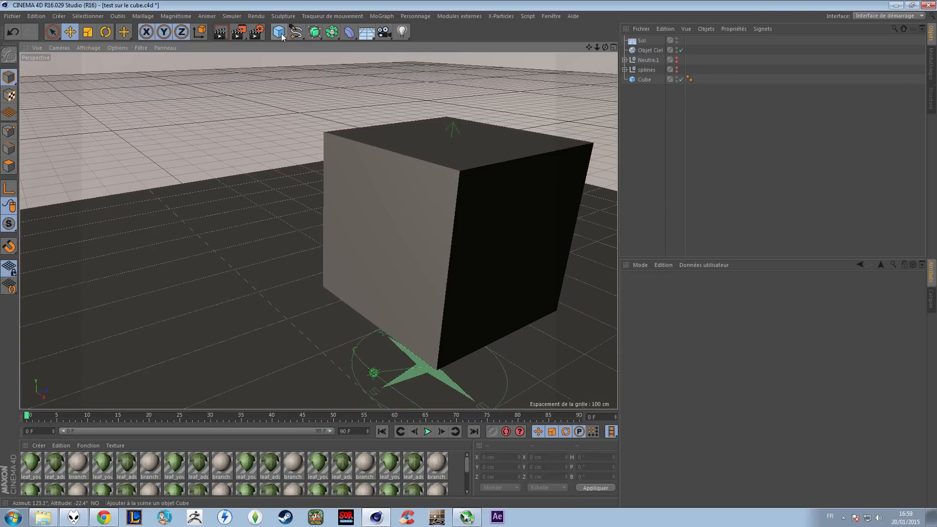
left_click(424, 205)
key("v")
mouse_move(411, 211)
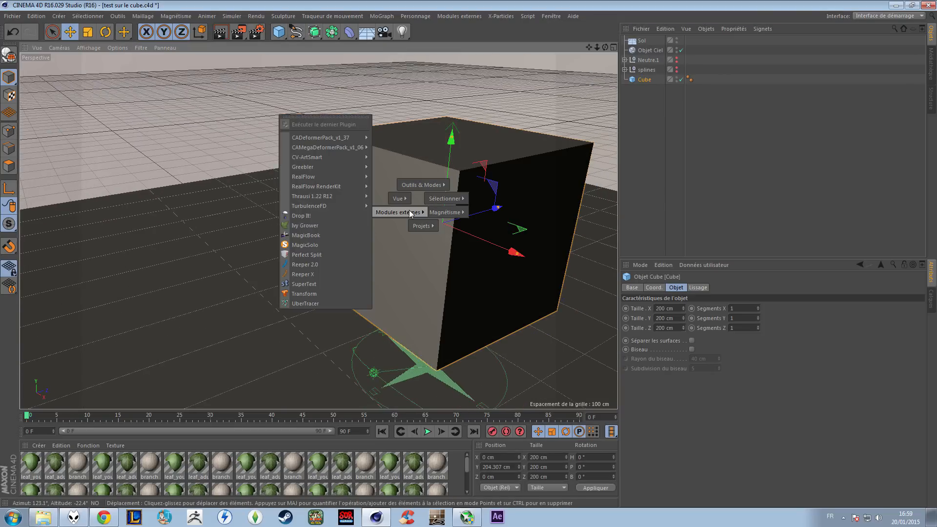
left_click(315, 226)
left_click(377, 204)
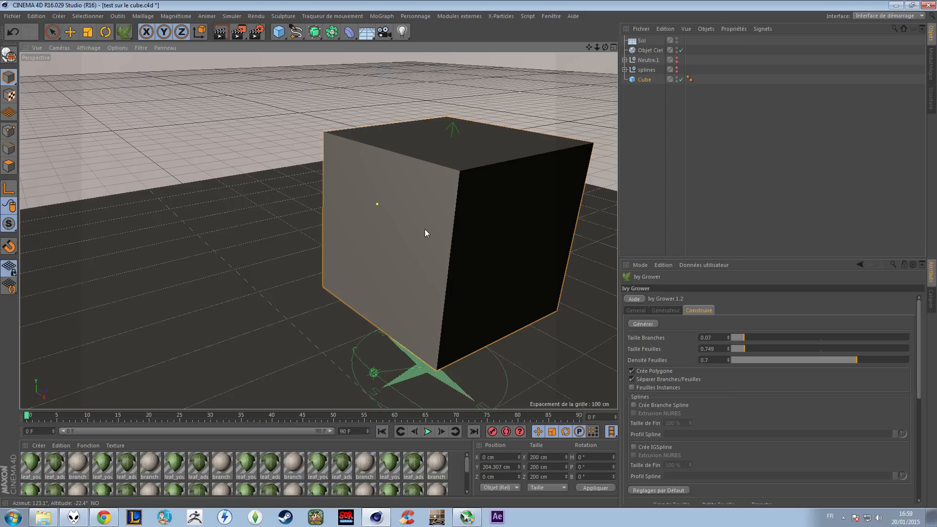
- Enlarge the attribute area and grow ivy branches from the root point, stopping once they spread across the cube's top face
left_click_drag(730, 259, 727, 168)
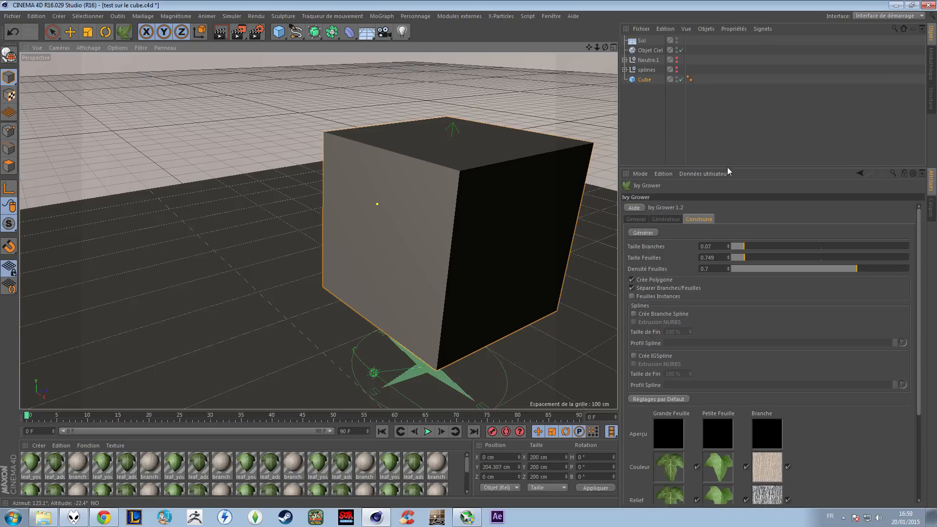
left_click(664, 200)
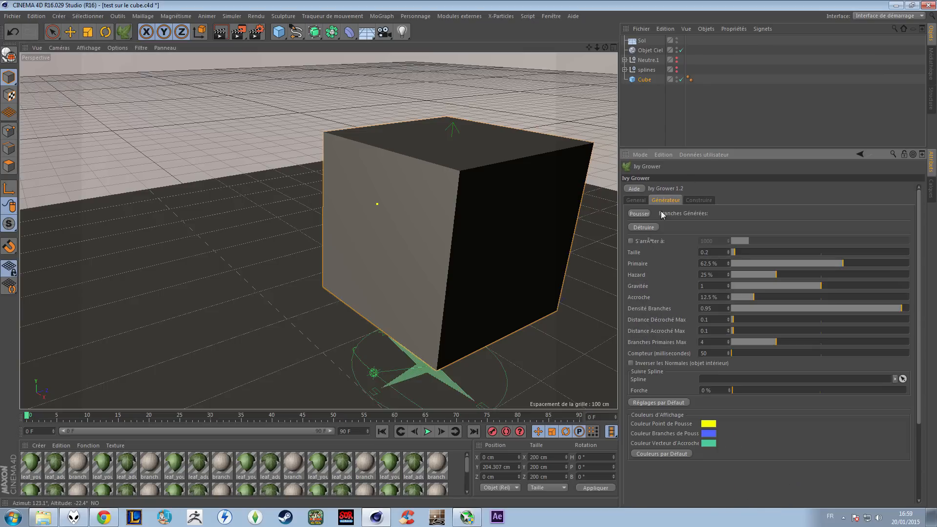
left_click(639, 213)
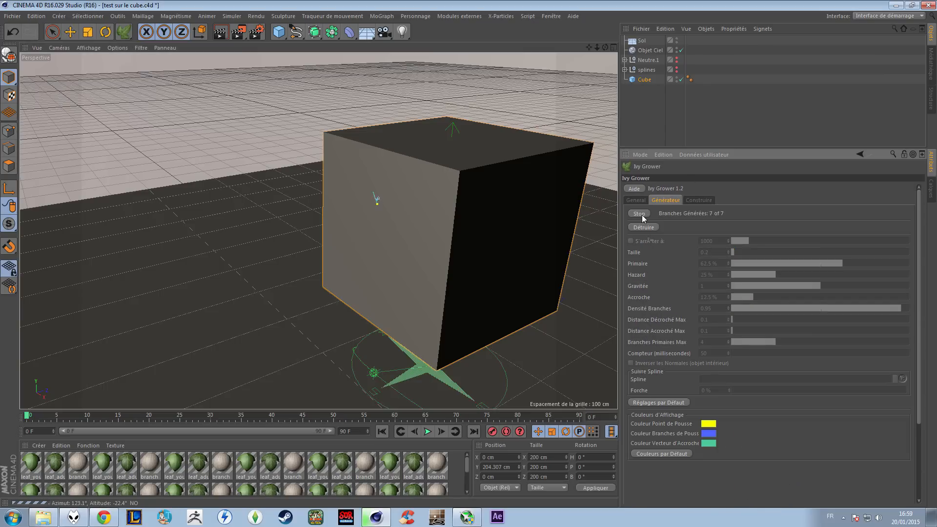
scroll(376, 206, "up", 3)
left_click_drag(390, 200, 405, 190, "alt")
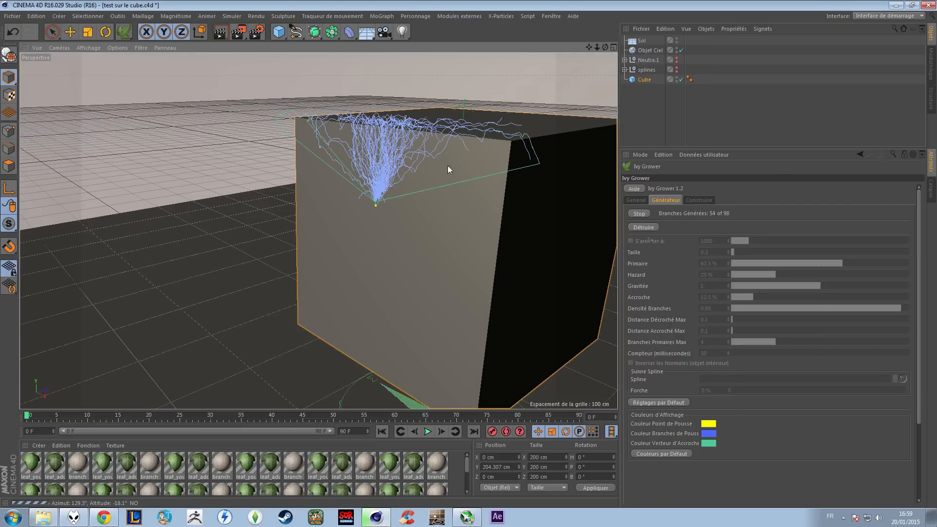
left_click_drag(407, 172, 391, 181, "alt")
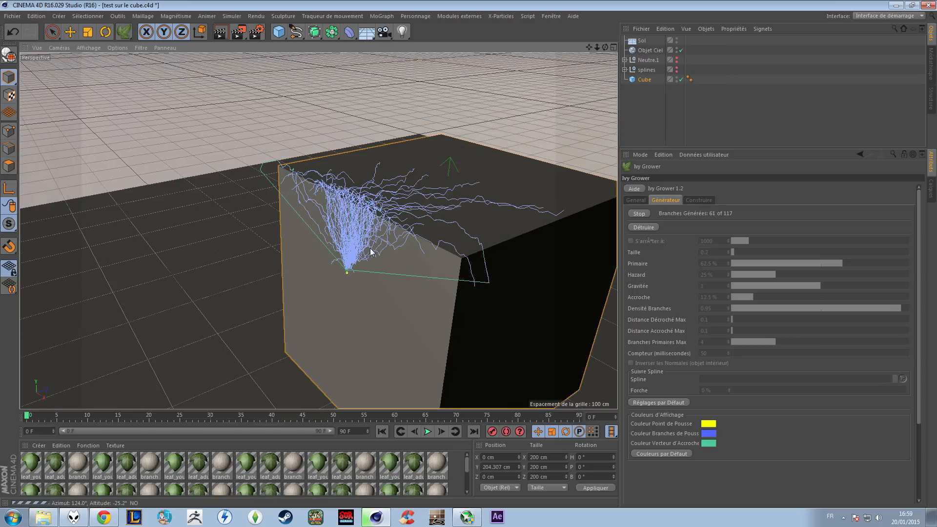
left_click(639, 212)
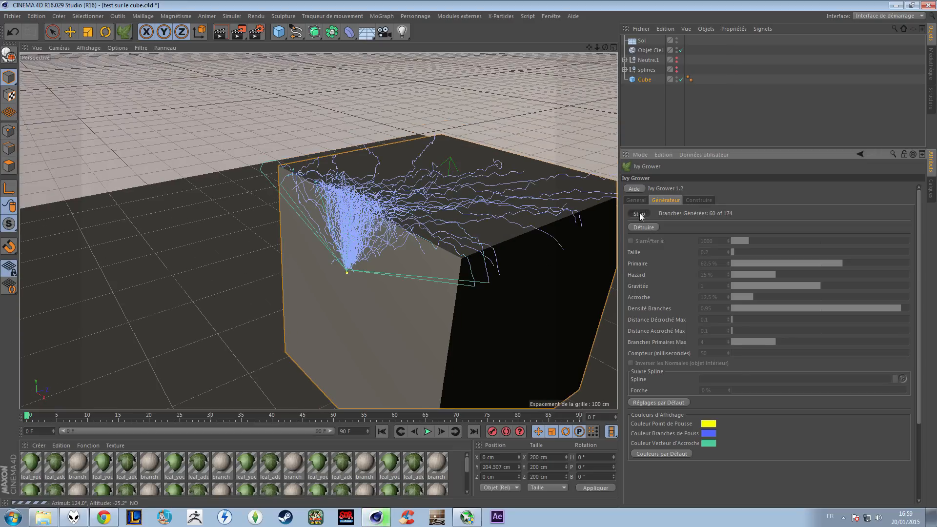
- Generate the ivy's leaf and branch geometry from the grown branches using the existing construction settings
left_click(705, 200)
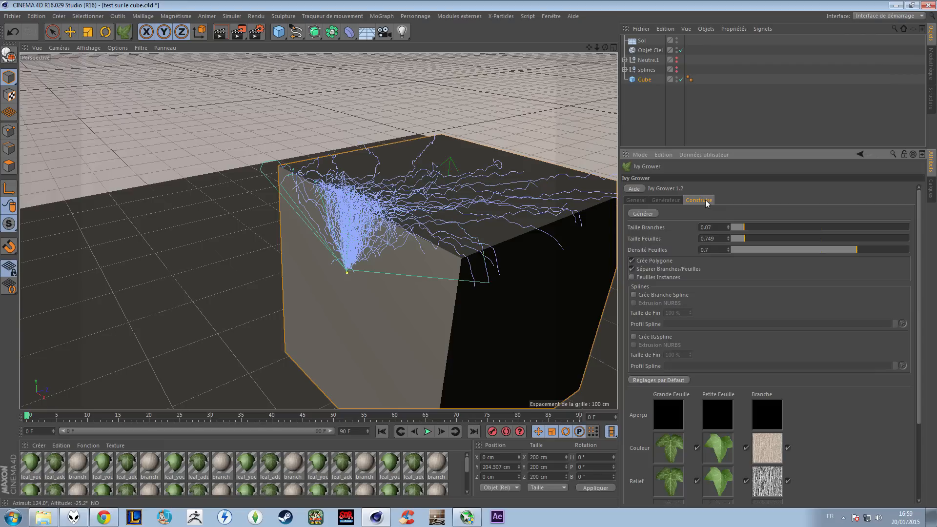
left_click(643, 214)
scroll(450, 230, "up", 5)
mouse_move(450, 231)
left_mouse_down("alt")
mouse_move(503, 221)
mouse_move(466, 234)
left_mouse_up("alt")
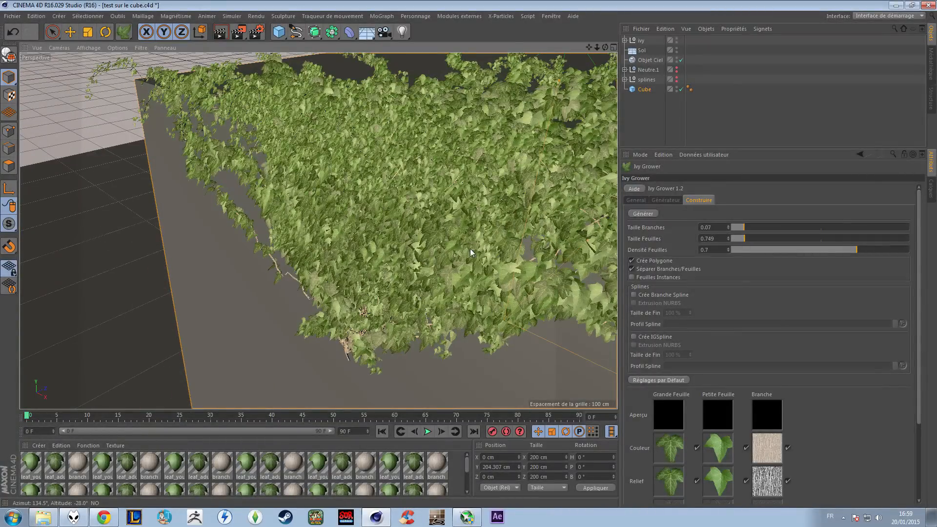
scroll(428, 239, "down", 5)
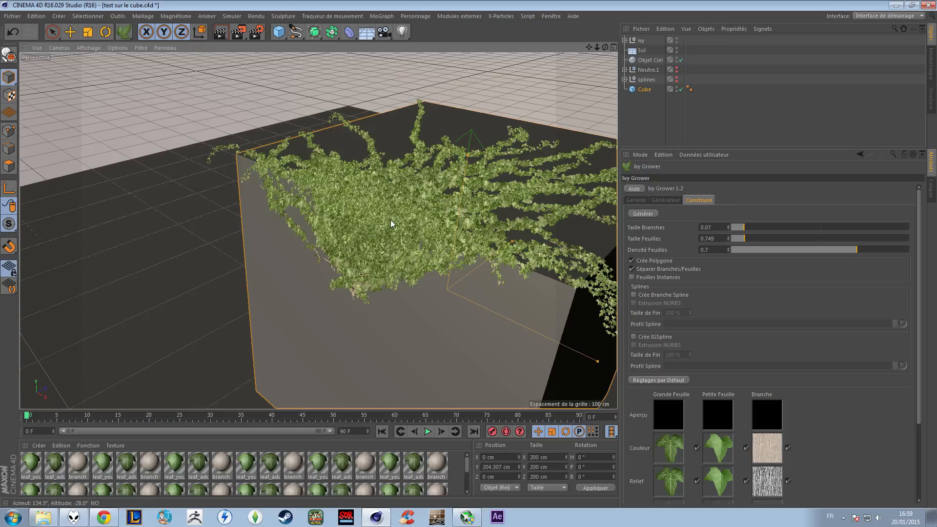
- Set the branch size to 0.201 and the leaf size to 2.057, and regenerate the ivy geometry
left_click_drag(749, 229, 769, 230)
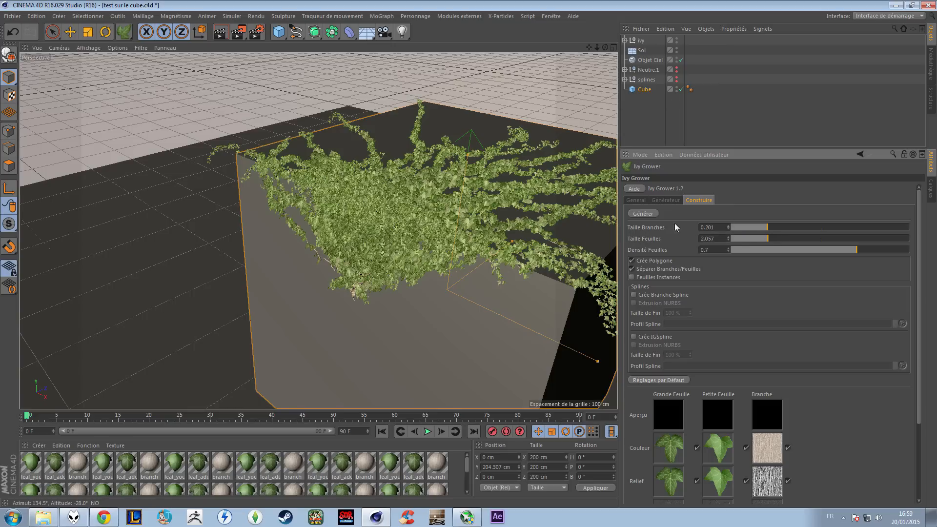
left_click(640, 214)
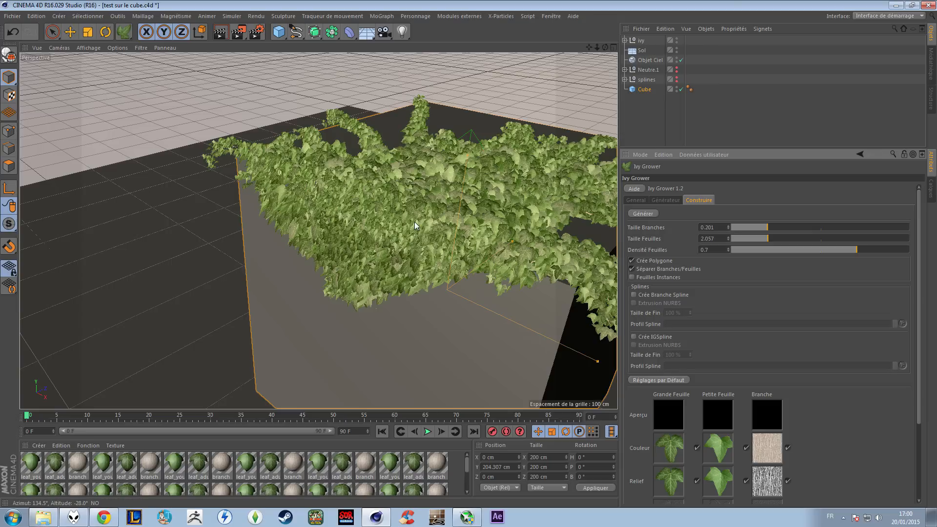
left_click(652, 98)
left_click(643, 213)
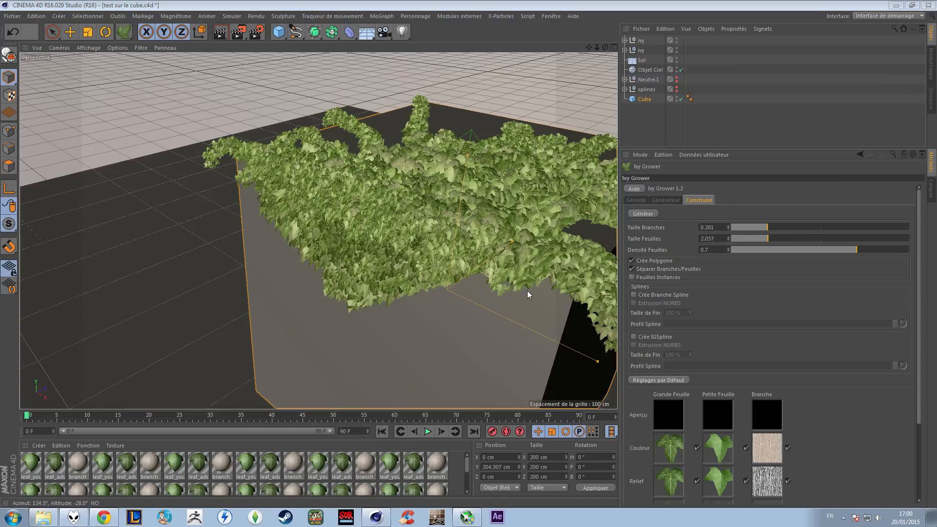
- Delete both generated ivy objects from the scene
left_click(665, 200)
left_click(641, 40)
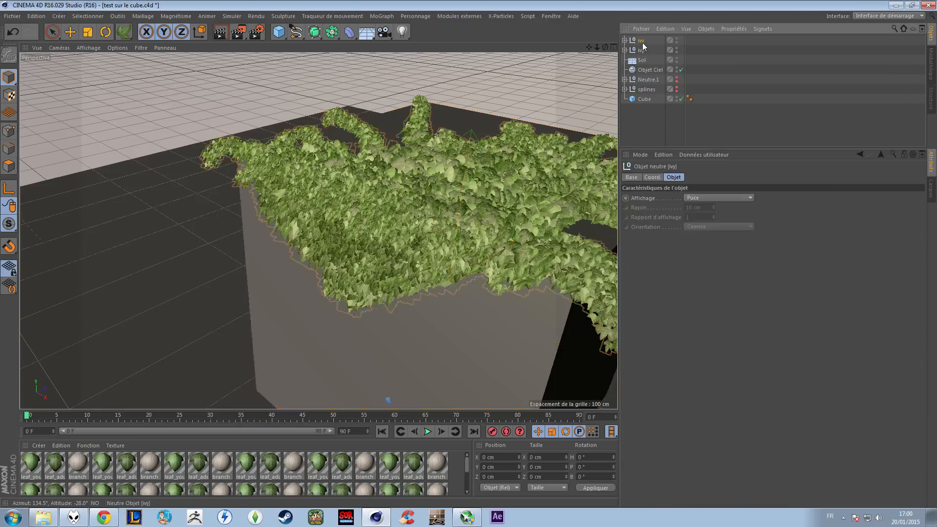
left_click(641, 50, "shift")
key("Delete")
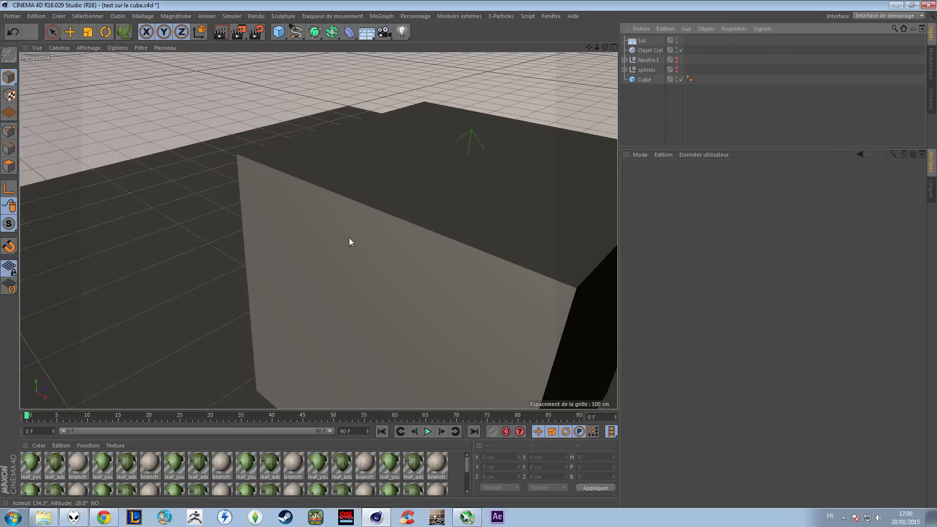
- Reactivate the Ivy Grower tool and lock the attribute display on its settings
scroll(396, 240, "down", 3)
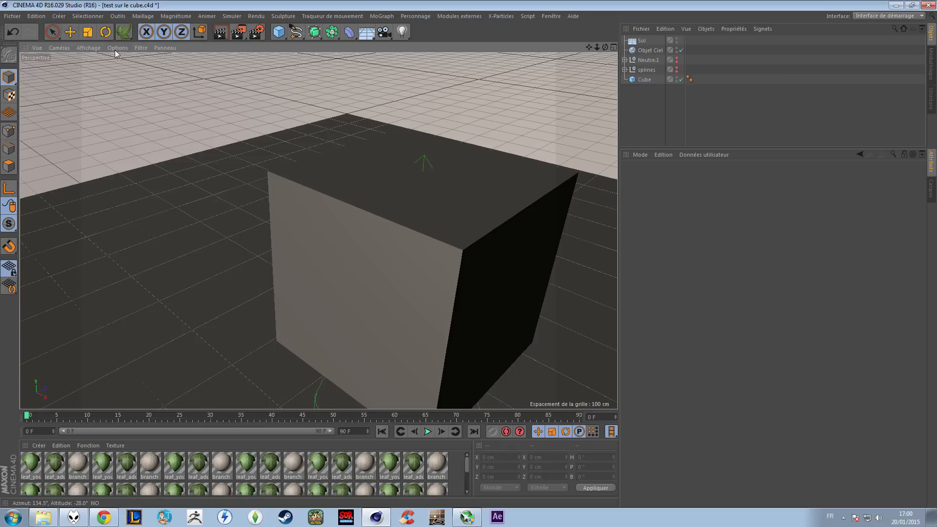
left_click(123, 31)
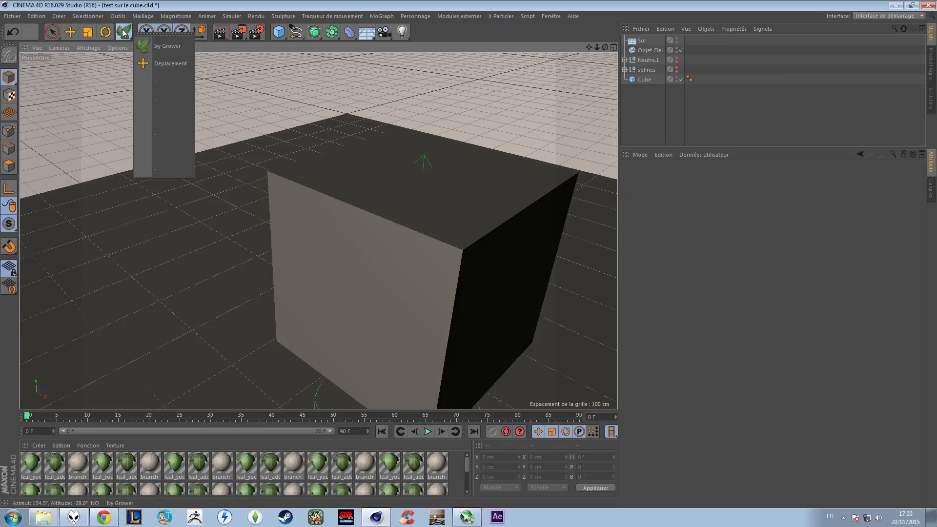
left_click(161, 50)
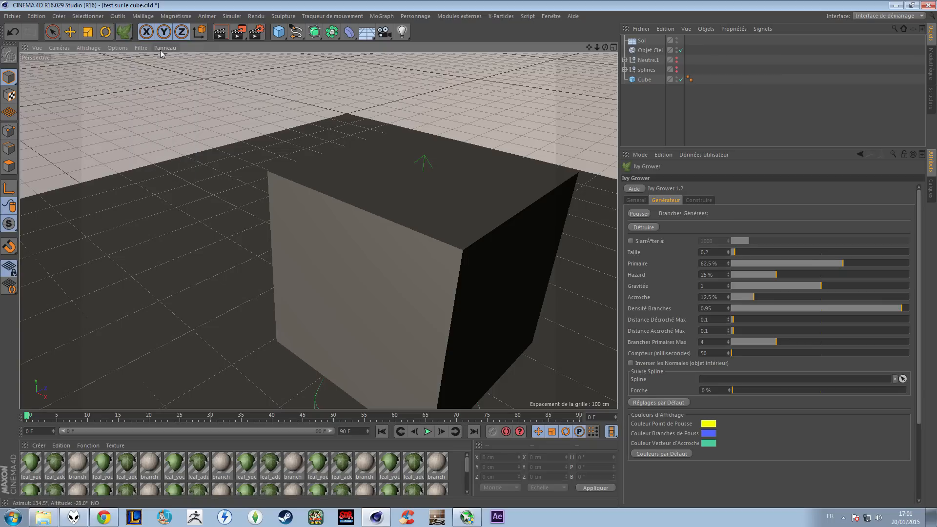
left_click(905, 154)
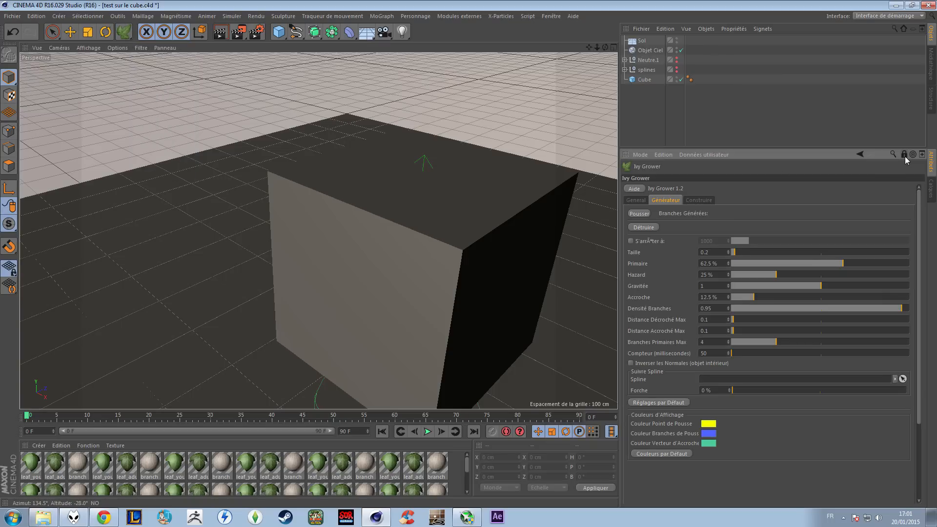
- Select the cube, place a new ivy root point on its light front face, and open the construction settings
left_click(644, 80)
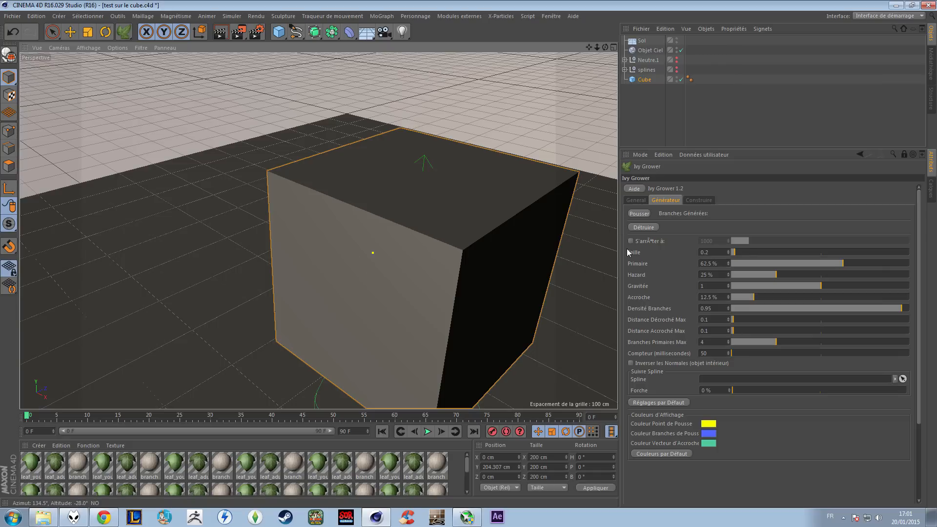
left_click(704, 198)
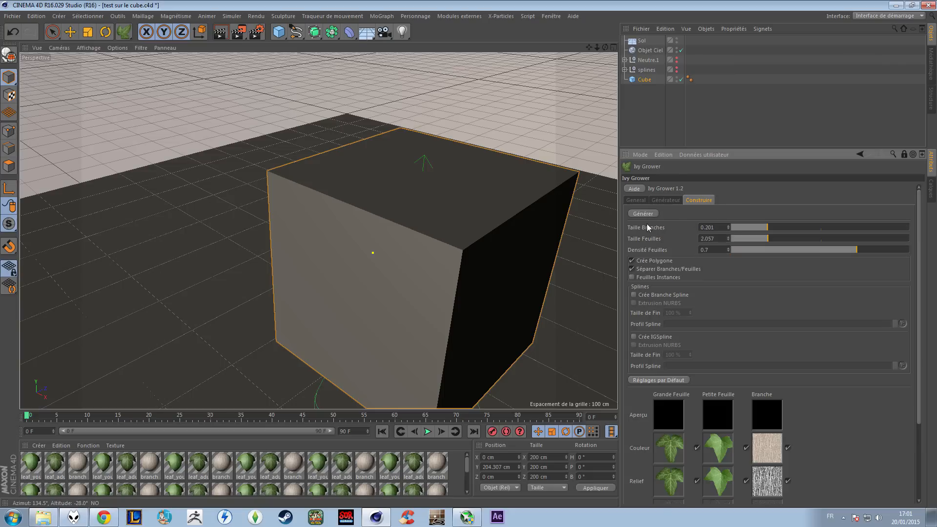
- Set the growth size to 1.865, grow ivy from the root point, and generate its geometry
left_click(661, 201)
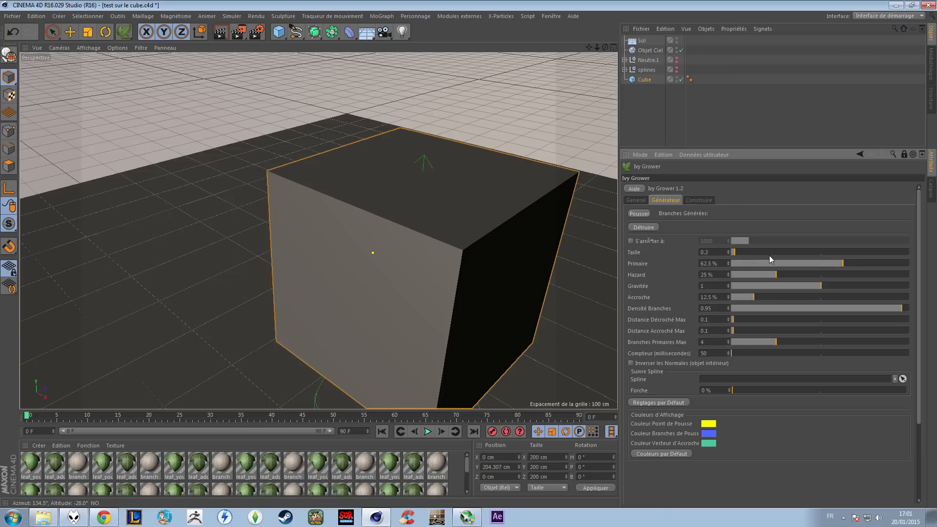
left_click(640, 214)
left_click(699, 201)
left_click(643, 213)
left_click_drag(362, 239, 411, 233, "alt")
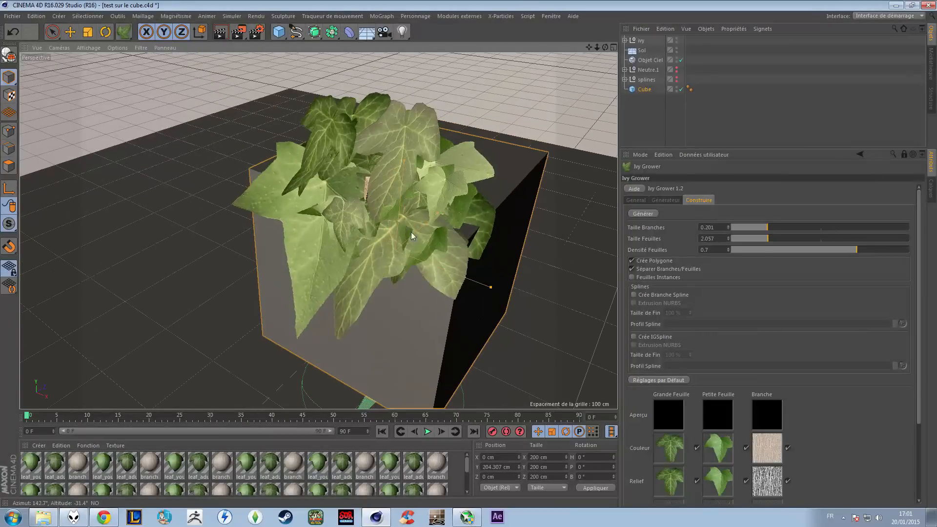
- Delete the generated ivy object and place a new root point on the cube's light front face
left_click(641, 41)
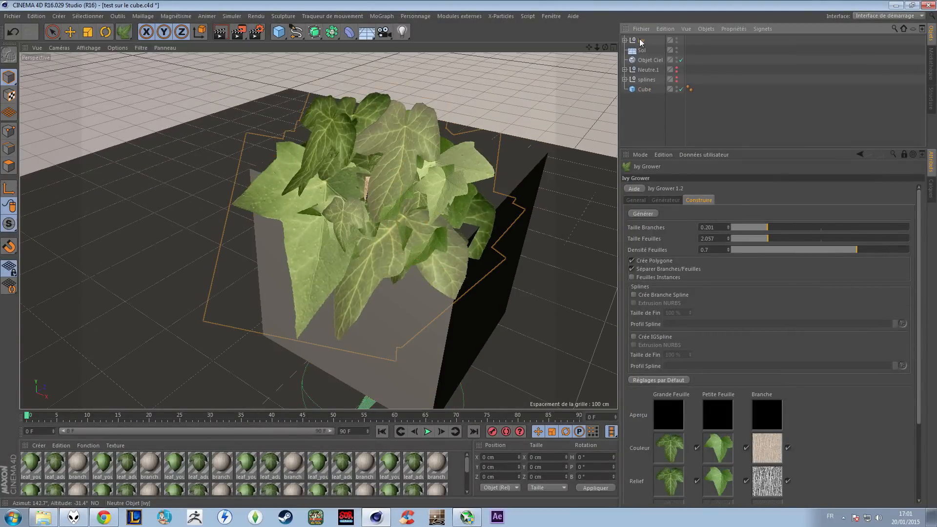
key("Delete")
left_click(668, 200)
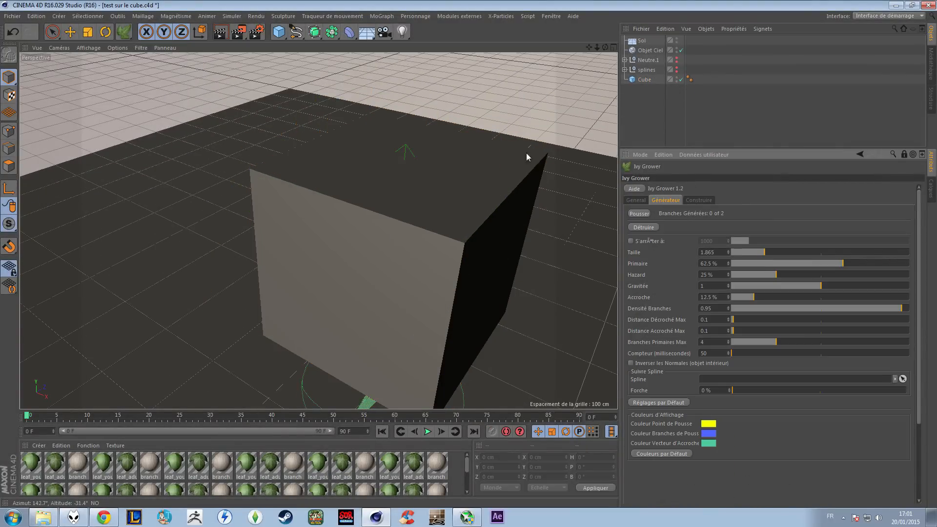
left_click(432, 242)
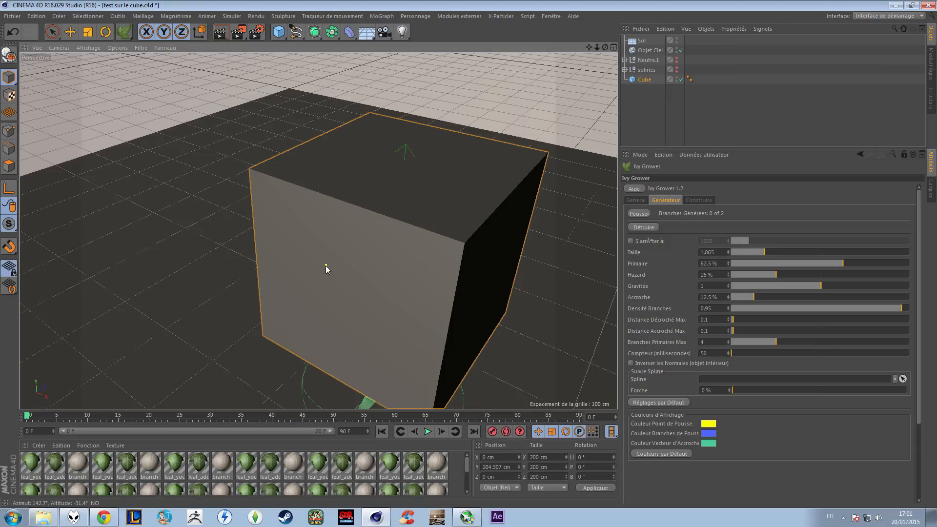
- Grow the ivy with the growth size set to 0.475, and destroy the resulting branches
left_click_drag(746, 250, 739, 252)
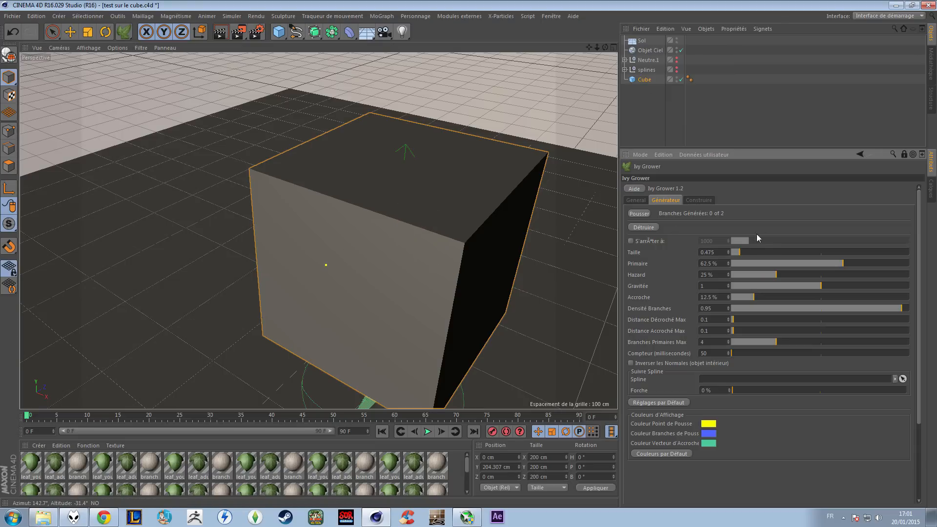
left_click(637, 214)
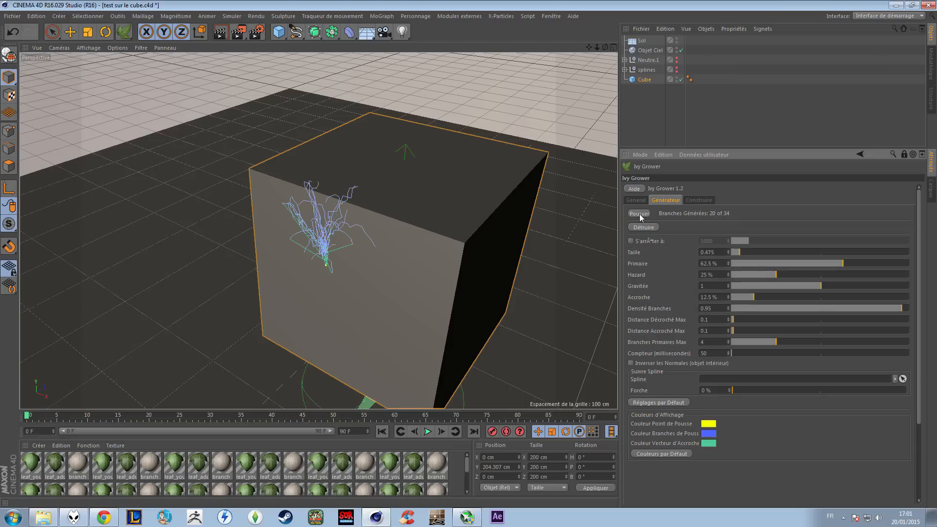
left_click(644, 228)
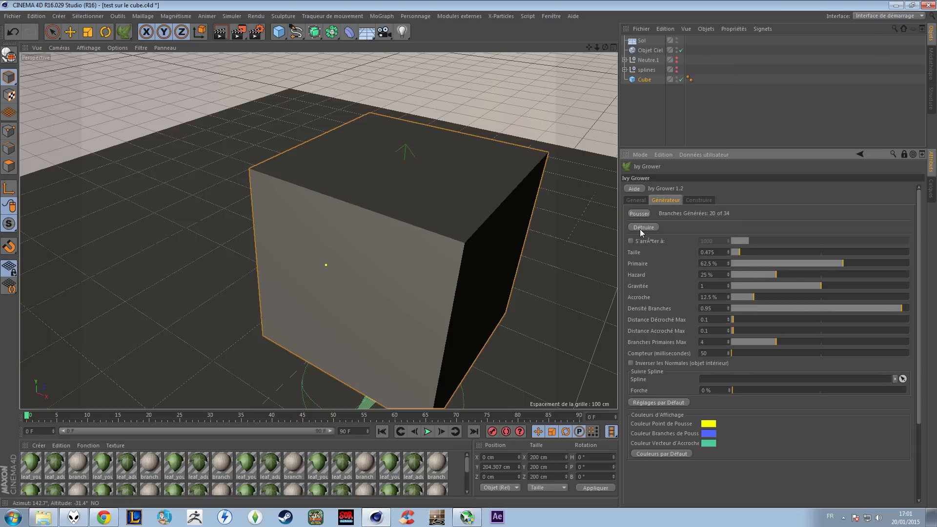
- Test-grow ivy with size 5.765, primary 61%, gravity 1.038, branch density 0.459 and maximum attachment distance 1.213, and destroy the branches
left_click(753, 331)
left_click(813, 309)
left_click(824, 286)
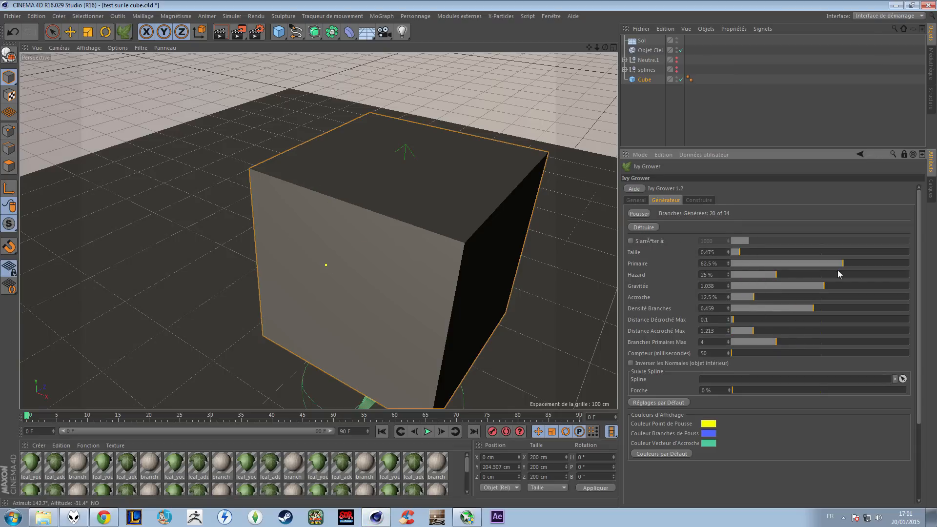
left_click_drag(838, 270, 839, 267)
left_click(841, 261)
left_click(835, 249)
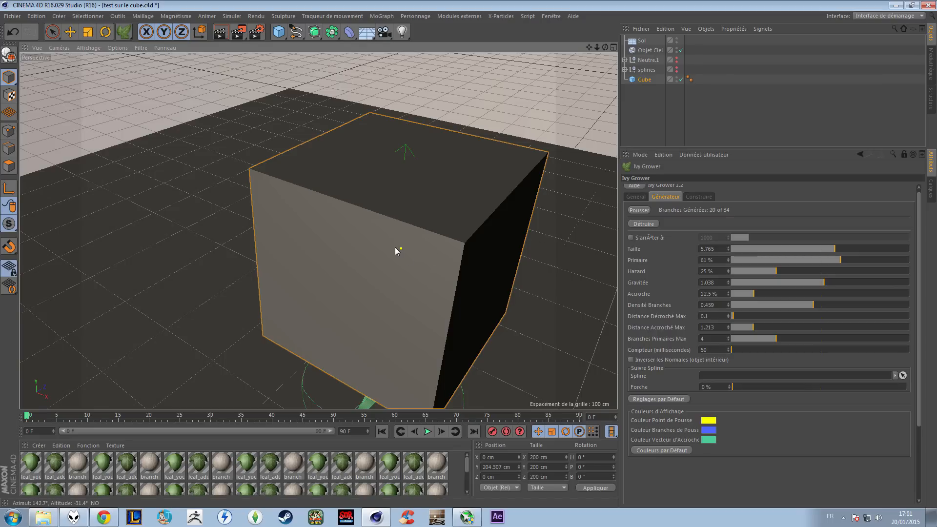
left_click(640, 210)
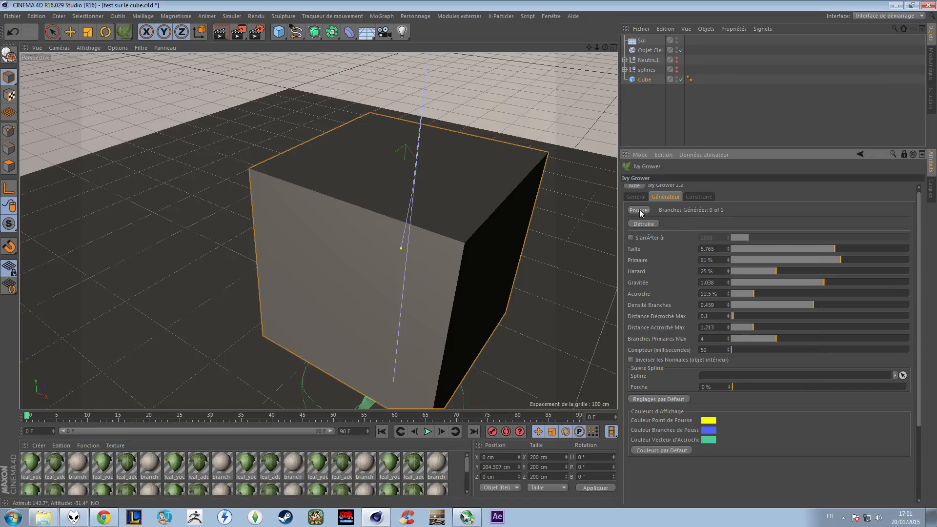
left_click(644, 223)
- Restore the default generator settings and grow ivy from a new root point on the cube's light front face
left_click(648, 401)
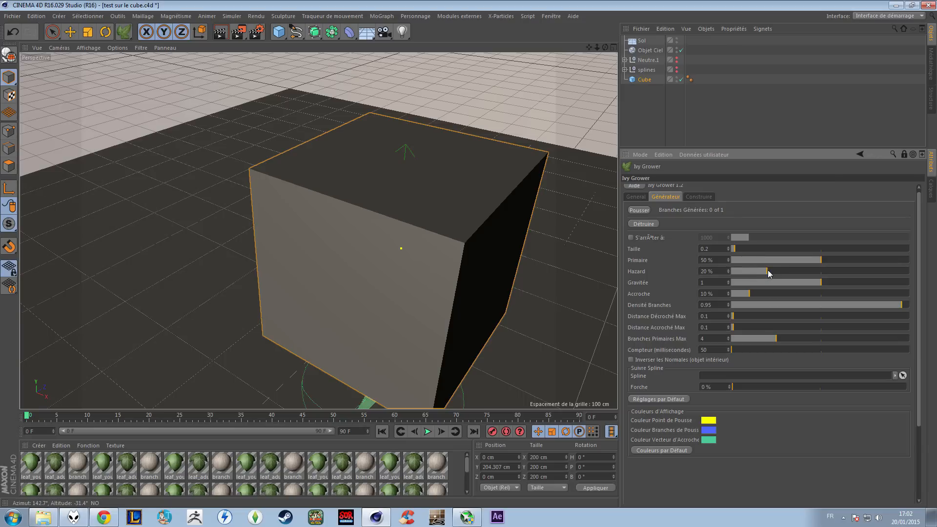
left_click(370, 272)
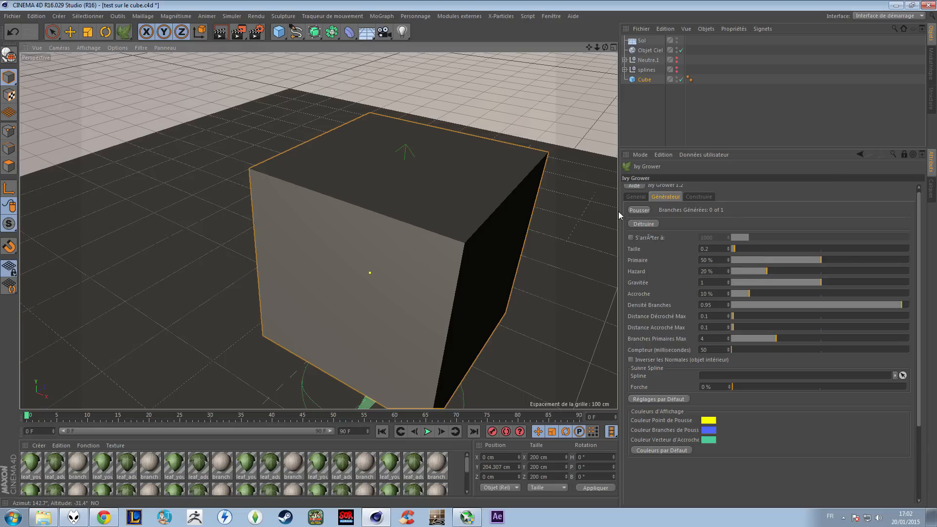
left_click_drag(355, 228, 393, 234, "alt")
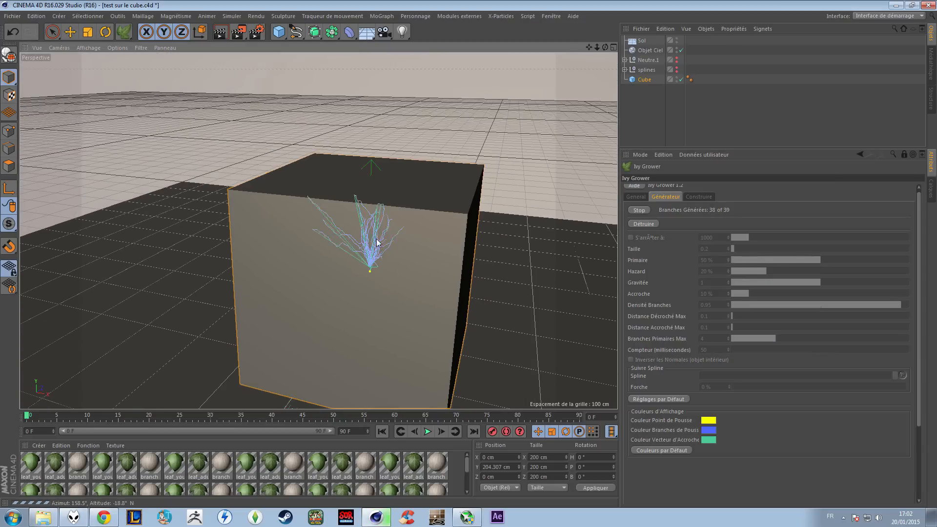
- Regrow the ivy with the randomness (Hazard) at 100%, and destroy the resulting branches
left_click(654, 223)
left_click_drag(804, 272, 913, 274)
left_click(641, 209)
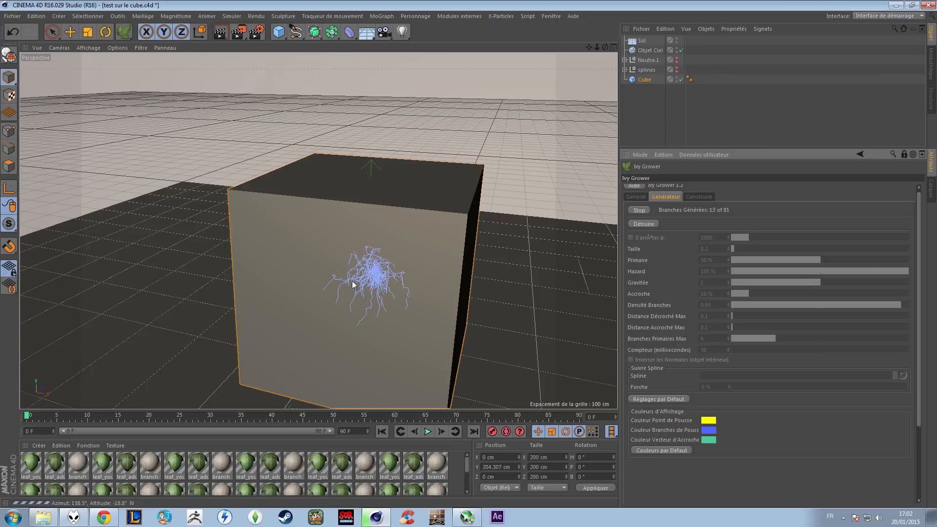
left_click(647, 224)
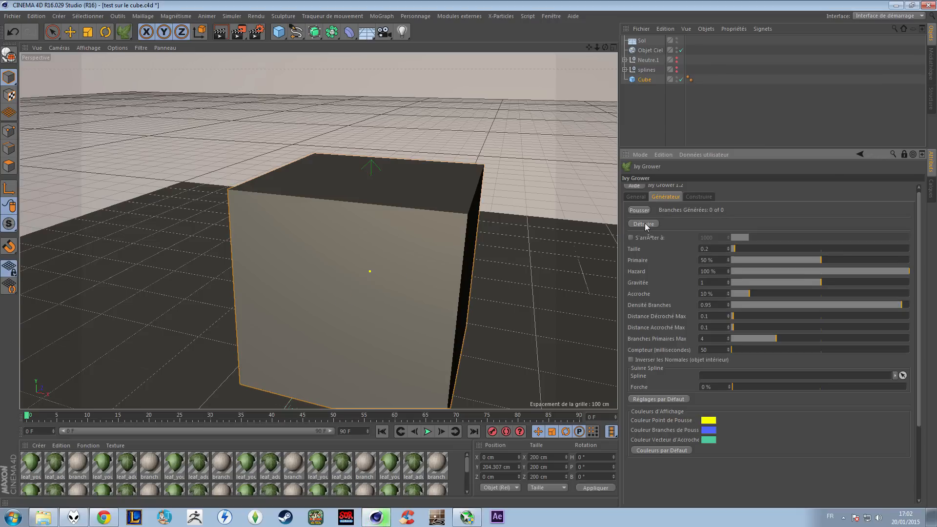
- Restore the default generator settings, set the maximum detachment distance to 3.583, and grow ivy from a root point on the cube's top face
left_click(674, 399)
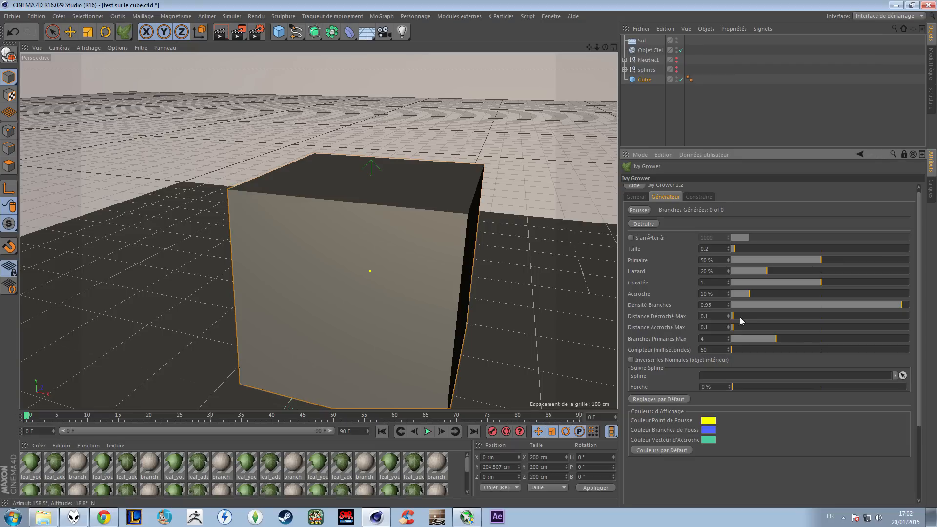
left_click_drag(746, 315, 795, 318)
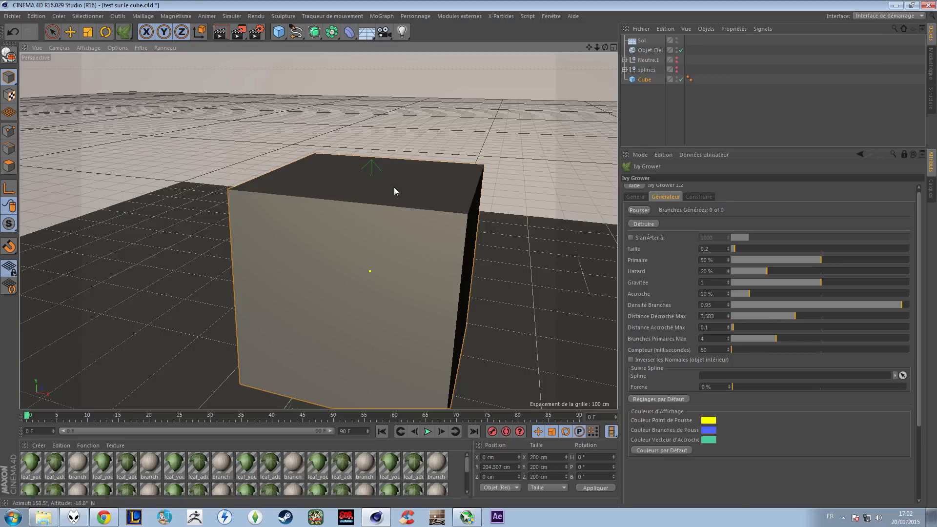
left_click_drag(396, 203, 376, 208, "alt")
left_click(639, 210)
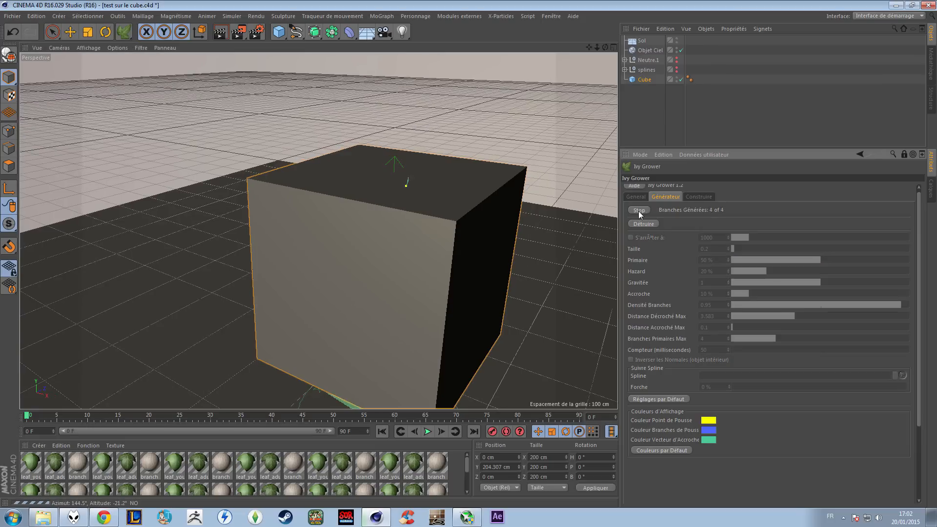
left_click_drag(423, 189, 390, 229, "alt")
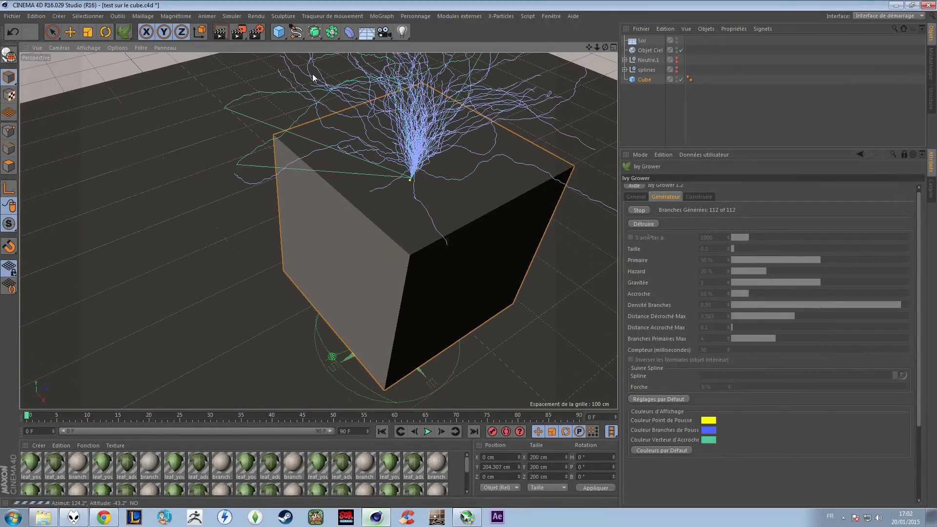
scroll(362, 188, "down", 5)
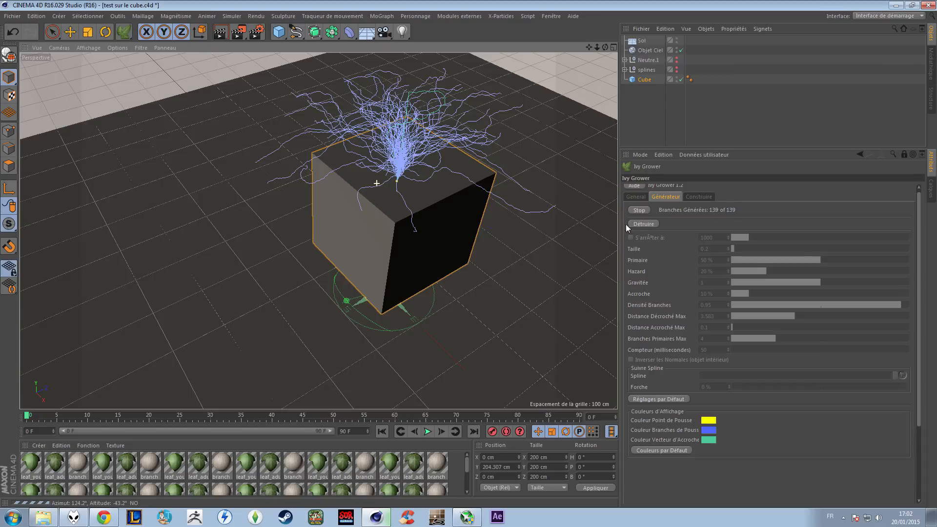
left_click(640, 210)
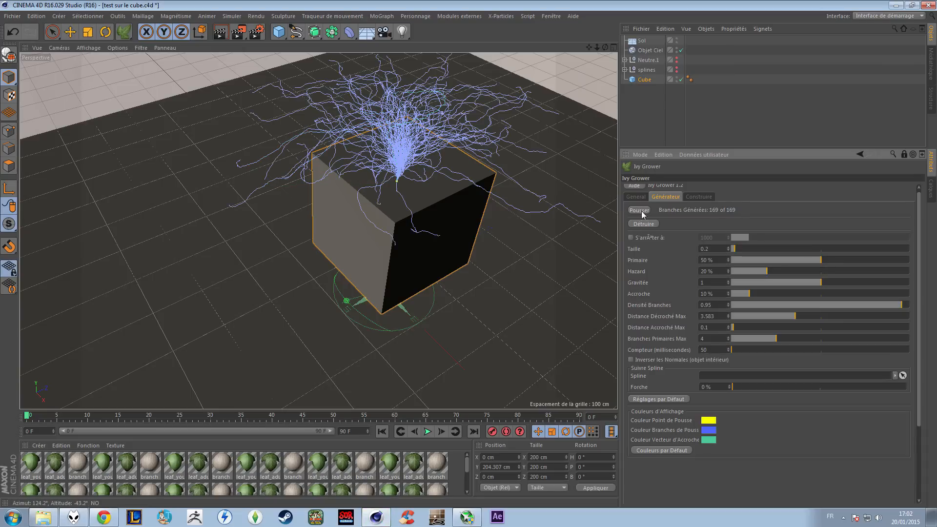
- Generate the leaf and branch geometry from the branches grown on top of the cube
left_click(696, 198)
left_click(643, 210)
left_click_drag(371, 176, 400, 187, "alt")
scroll(434, 163, "up", 3)
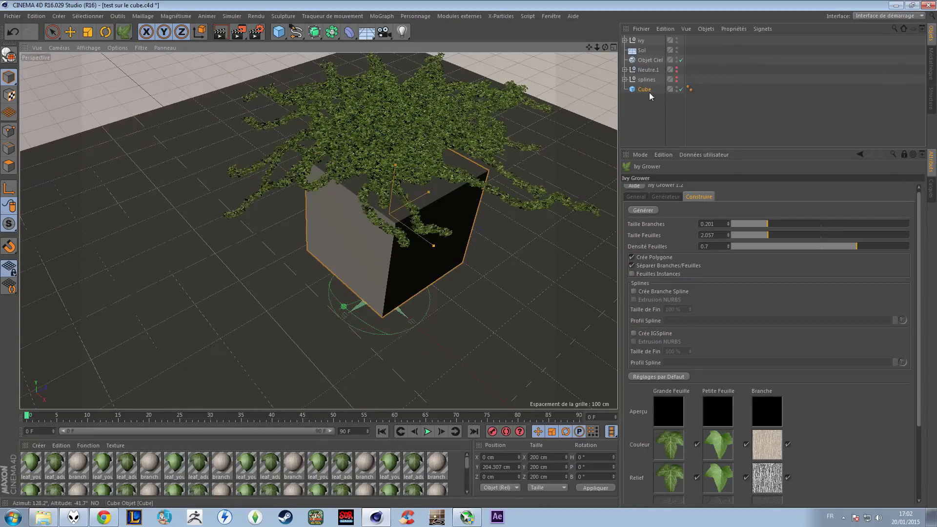
- Delete the generated ivy object, reselect the cube, and enable the inverted normals option for interior objects
left_click(641, 41)
key("Delete")
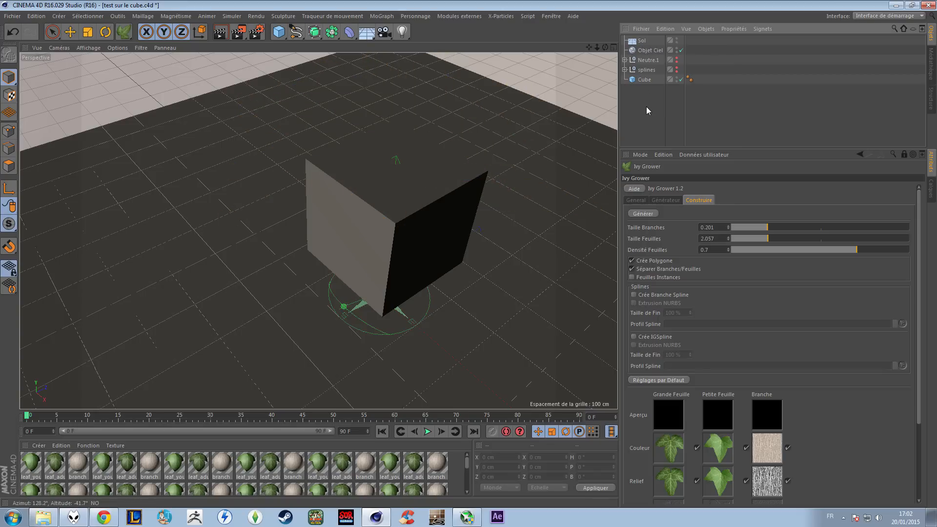
left_click(641, 81)
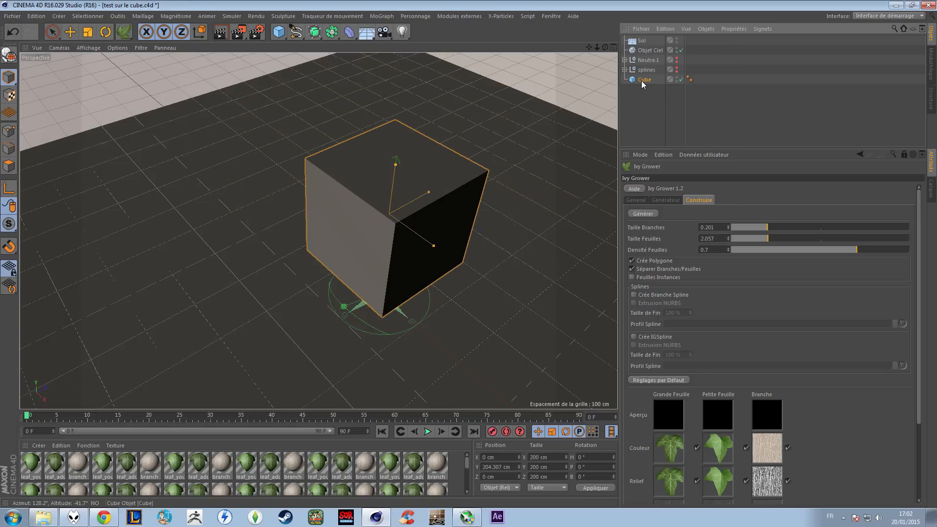
left_click(672, 199)
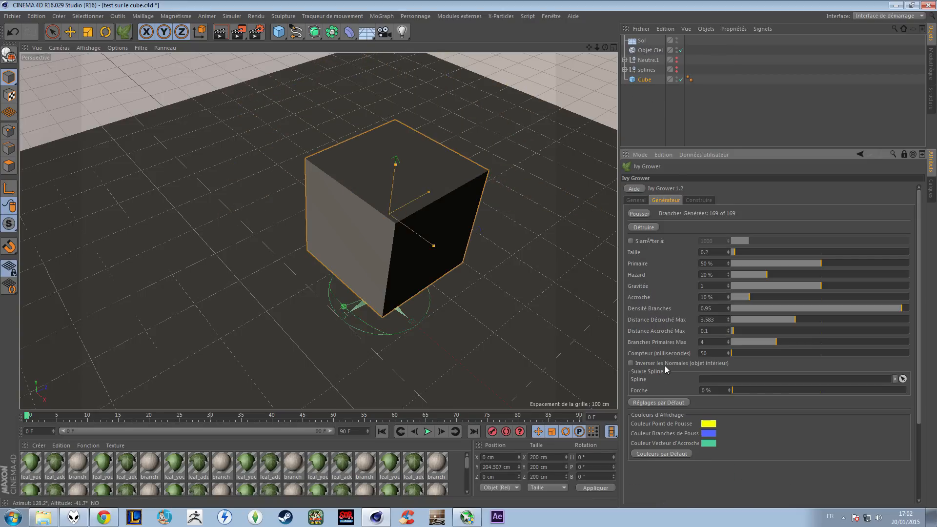
left_click(631, 363)
left_click_drag(413, 223, 381, 247, "alt")
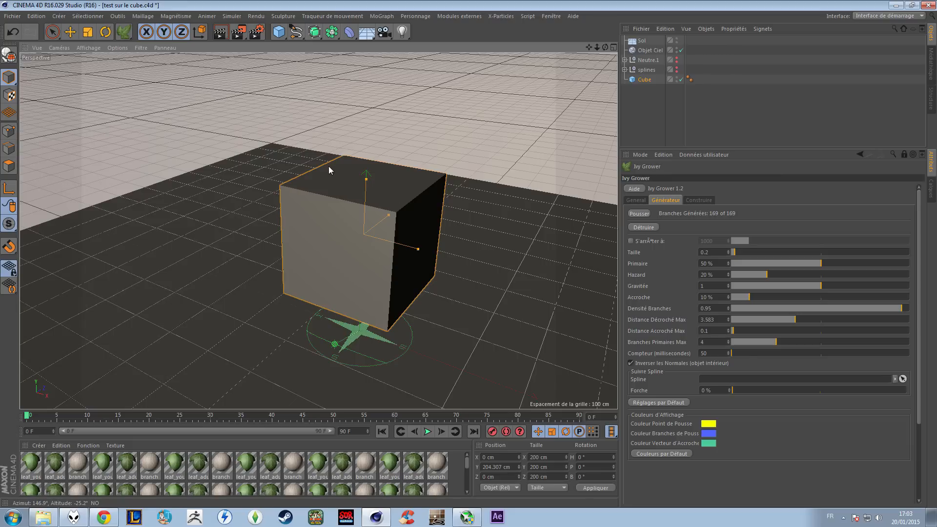
left_click_drag(348, 238, 339, 263, "alt")
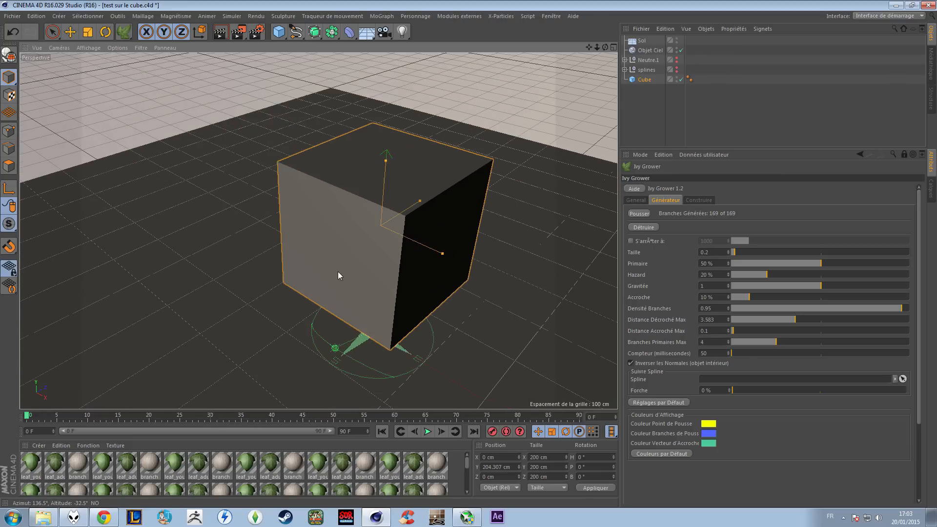
scroll(371, 259, "down", 1)
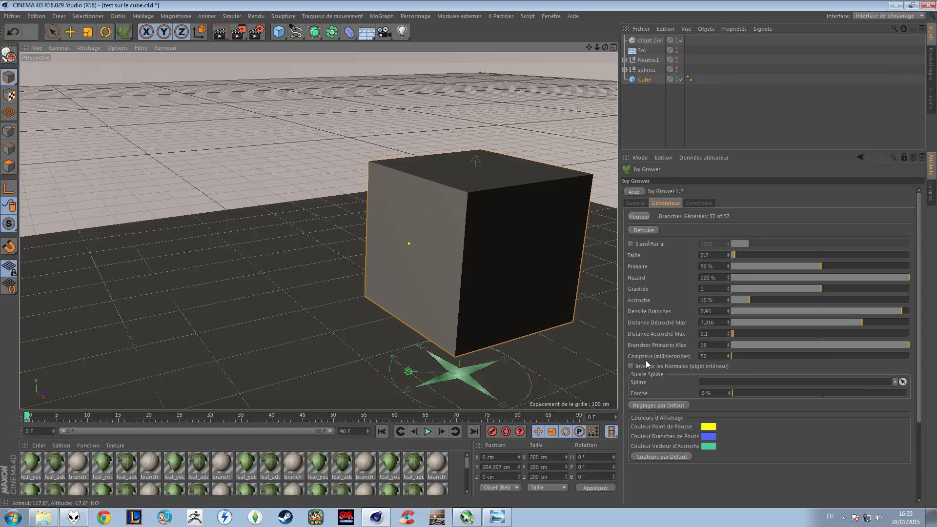
- Show the prepared splines and the Neutre.1 ivy around the cube, examine them, and hide them again
left_click_drag(405, 246, 421, 239, "alt")
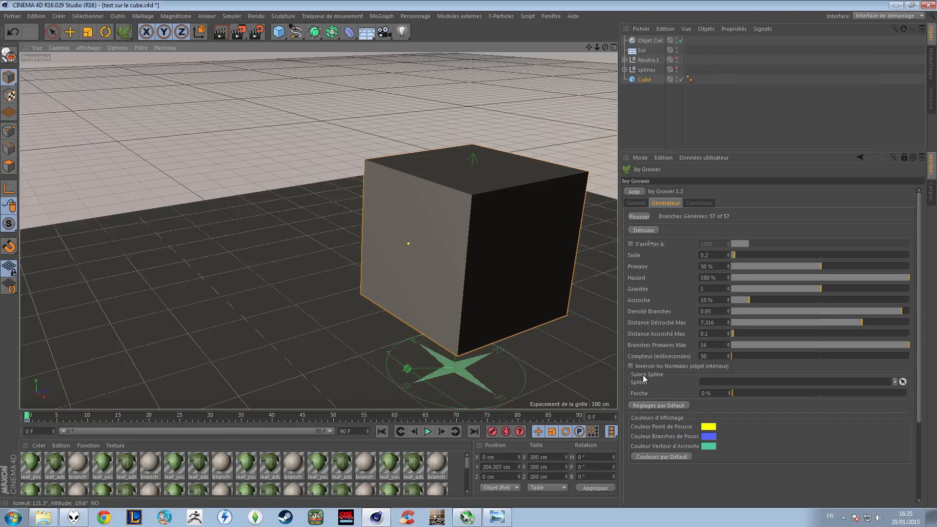
left_click_drag(432, 217, 447, 255, "alt")
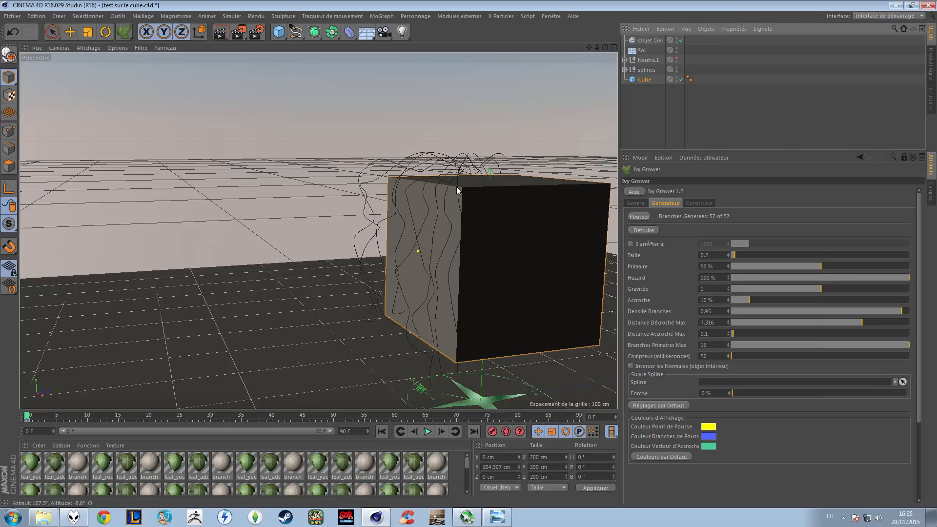
left_click_drag(458, 191, 453, 189, "alt")
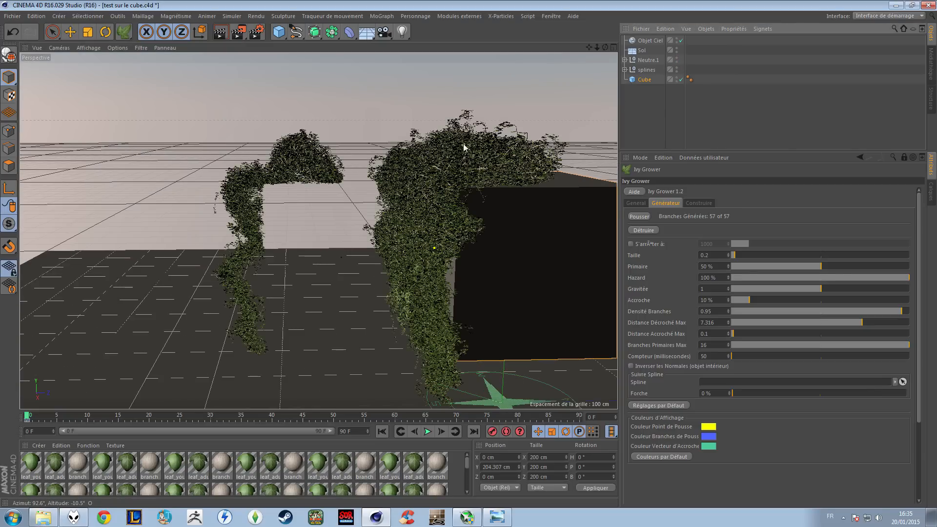
double_click(676, 58)
double_click(676, 68)
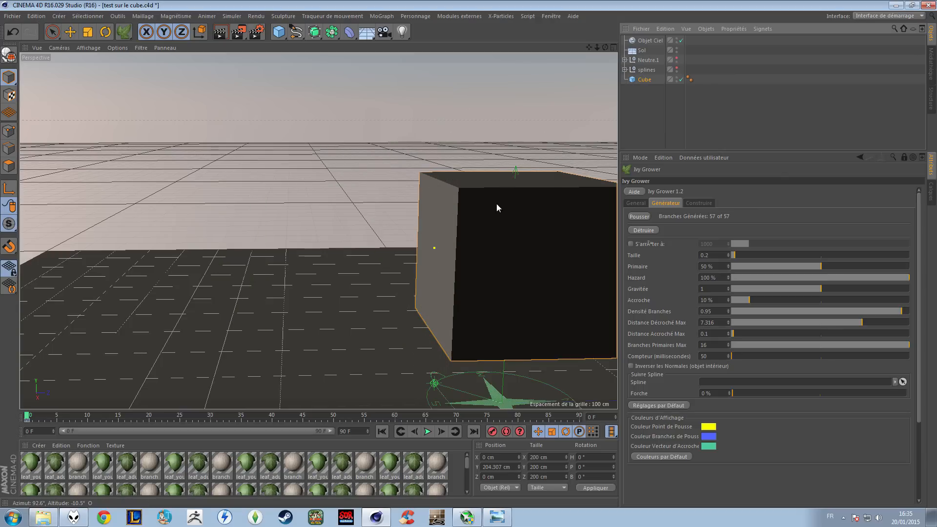
- Draw four freehand splines in the right-side view, running from the cube's top edge down along its side
middle_click(467, 220)
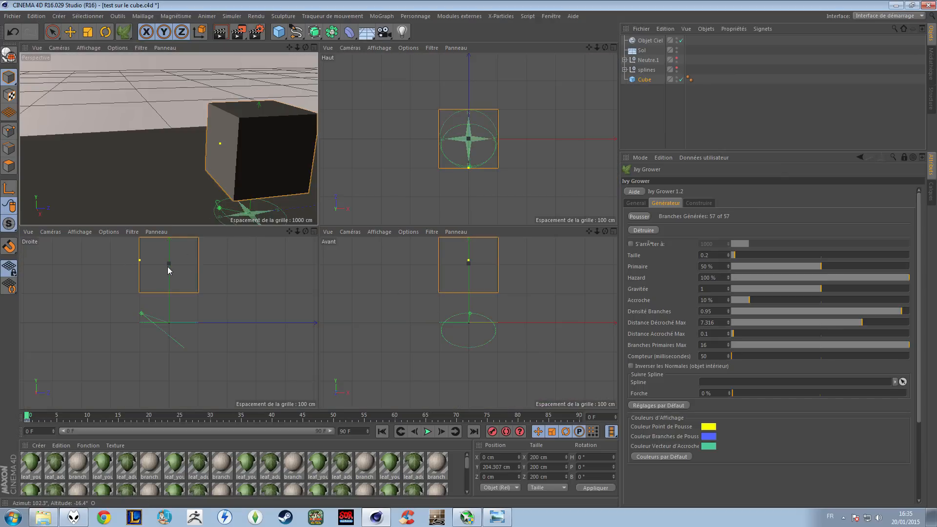
middle_click(168, 266)
middle_click_drag(334, 119, 365, 203)
left_click(296, 32)
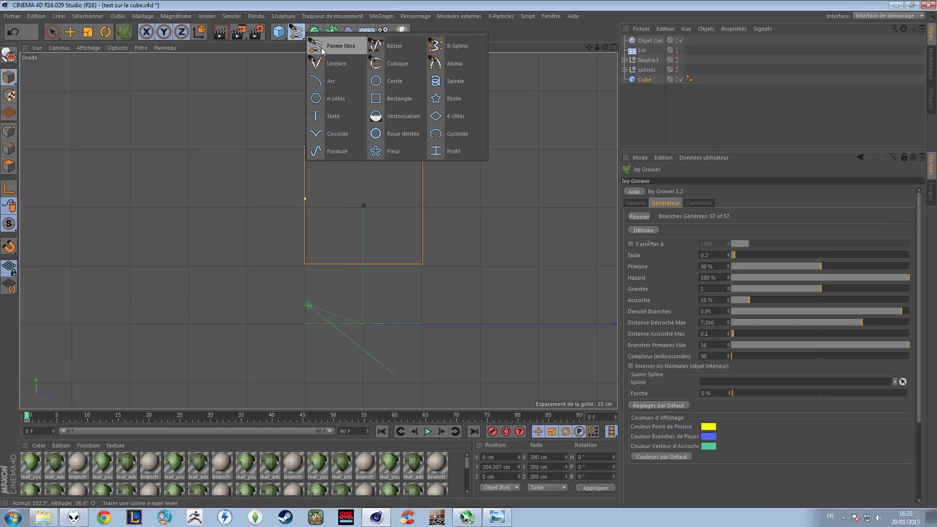
left_click(322, 48)
left_click_drag(326, 143, 305, 145)
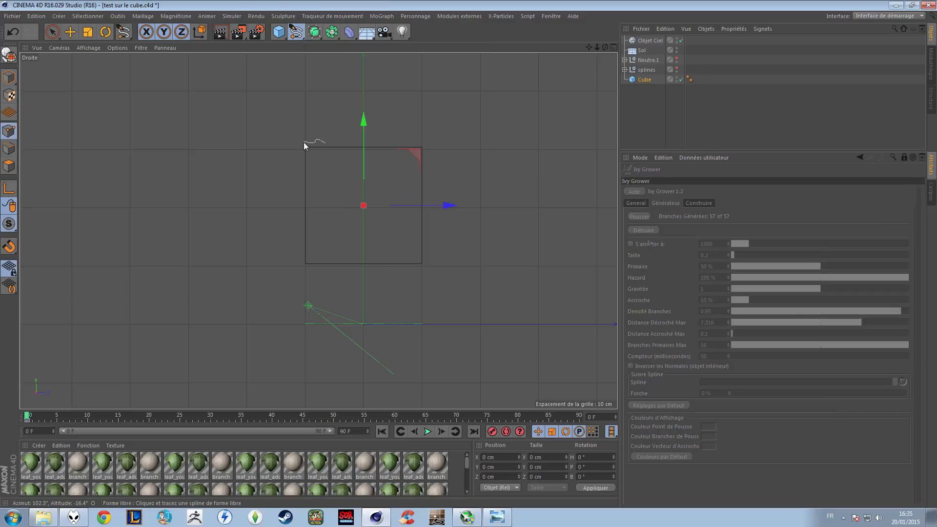
left_click_drag(286, 266, 286, 266)
mouse_move(330, 141)
left_mouse_down()
mouse_move(285, 184)
mouse_move(287, 263)
mouse_move(293, 177)
mouse_move(268, 259)
mouse_move(312, 250)
mouse_move(293, 209)
mouse_move(297, 269)
left_mouse_up()
- In the perspective view, move the first drawn spline about 71 cm along the X axis, toward the cube's near vertical edge
key("F5")
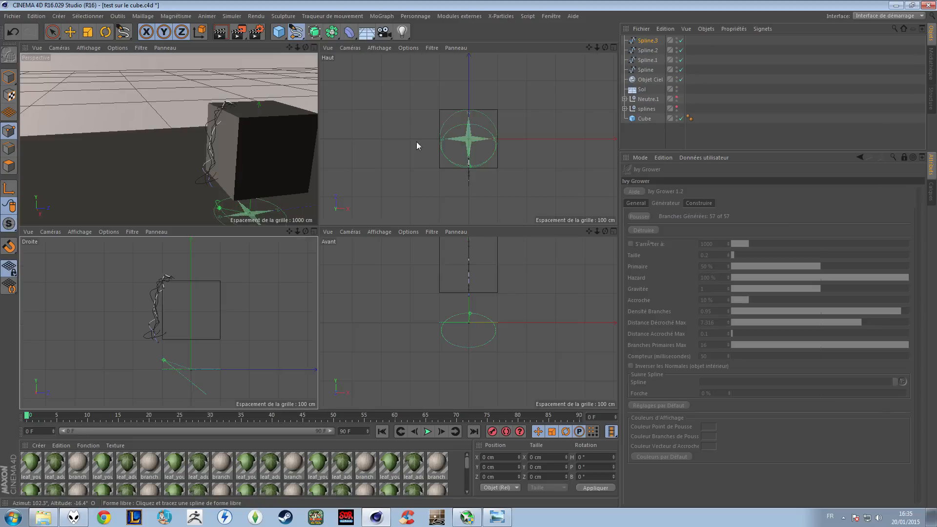
key("F1")
left_click_drag(389, 175, 561, 146, "alt")
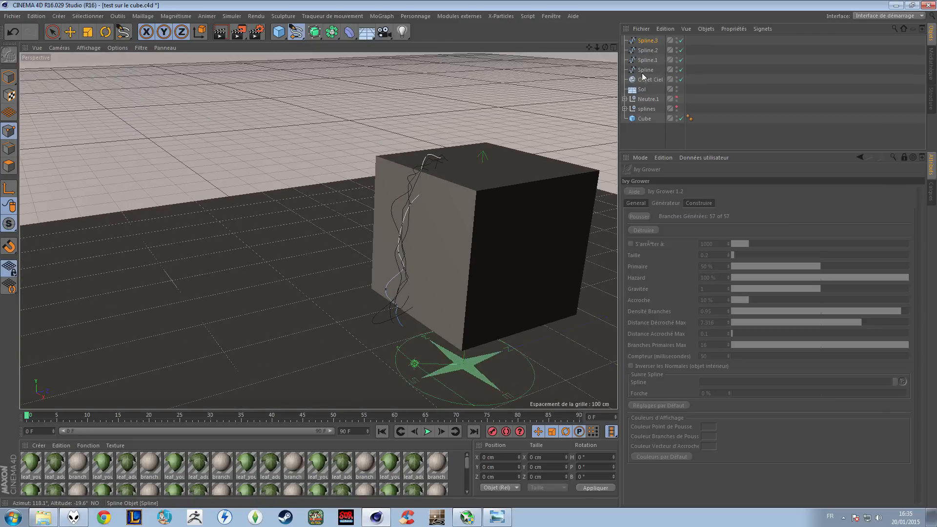
left_click(644, 70)
left_click(9, 77)
left_click_drag(416, 267, 451, 289)
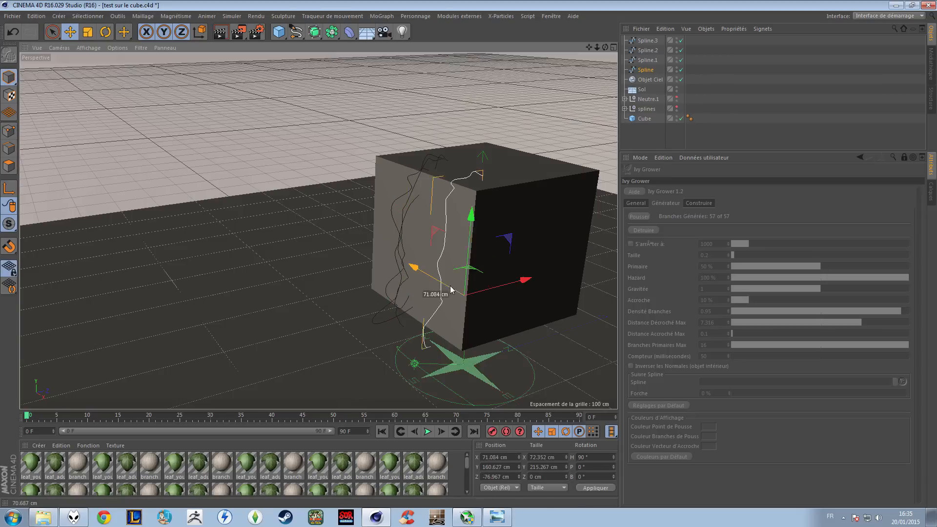
- Delete the other three freehand splines, Spline.1 to Spline.3
left_click(651, 60)
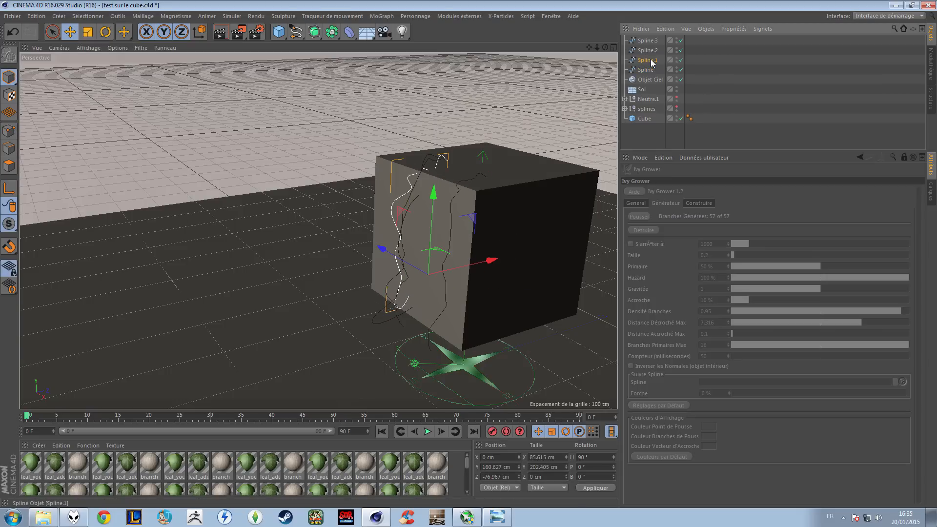
left_click(654, 43, "shift")
key("Delete")
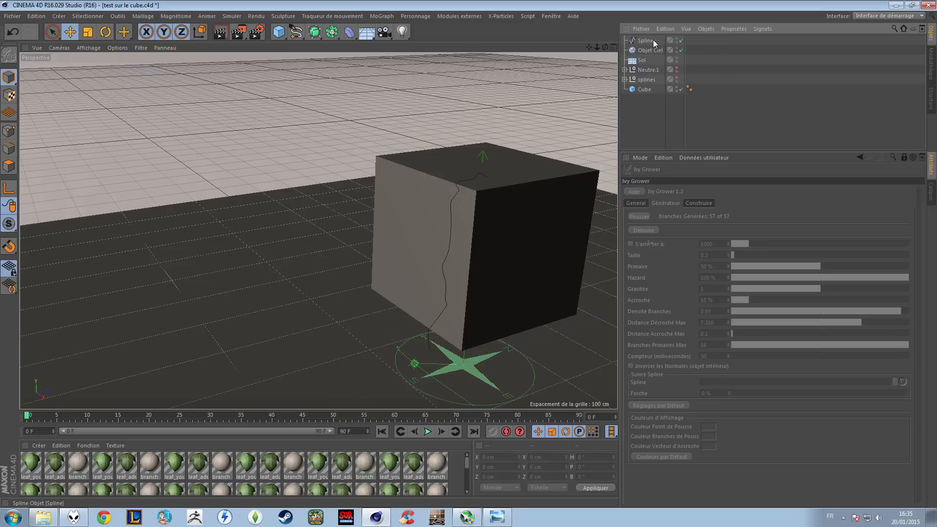
- Select the cube, launch the Ivy Grower plugin, and place the root point on the top face at the spline's upper end
left_click(649, 91)
left_click_drag(439, 176, 378, 222, "alt")
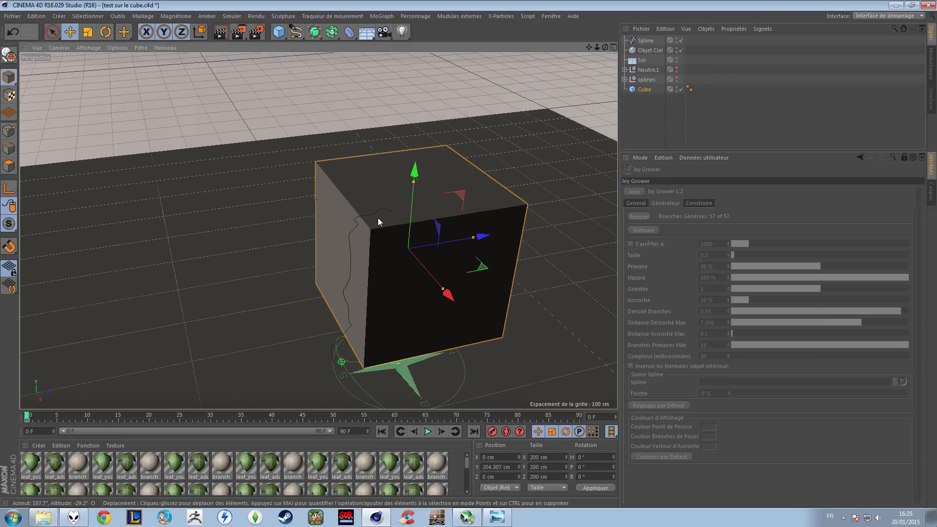
key("v")
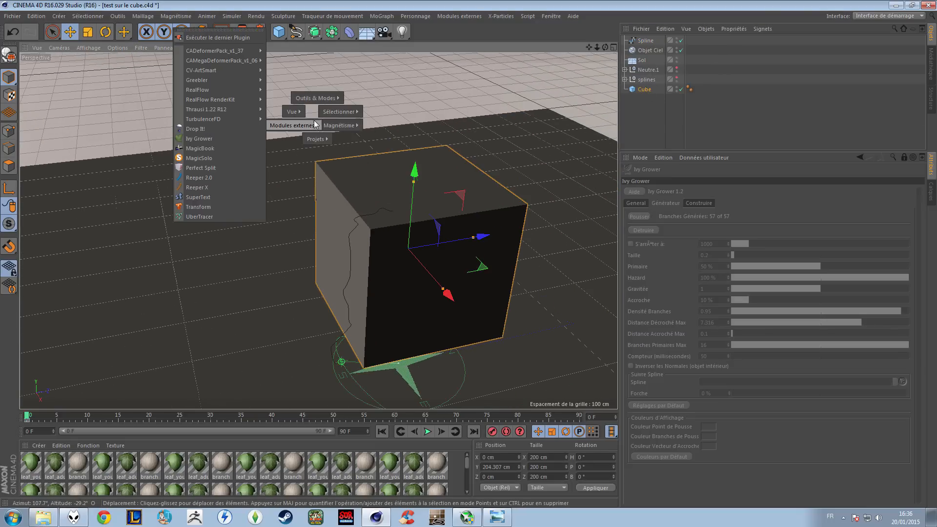
left_click(208, 148)
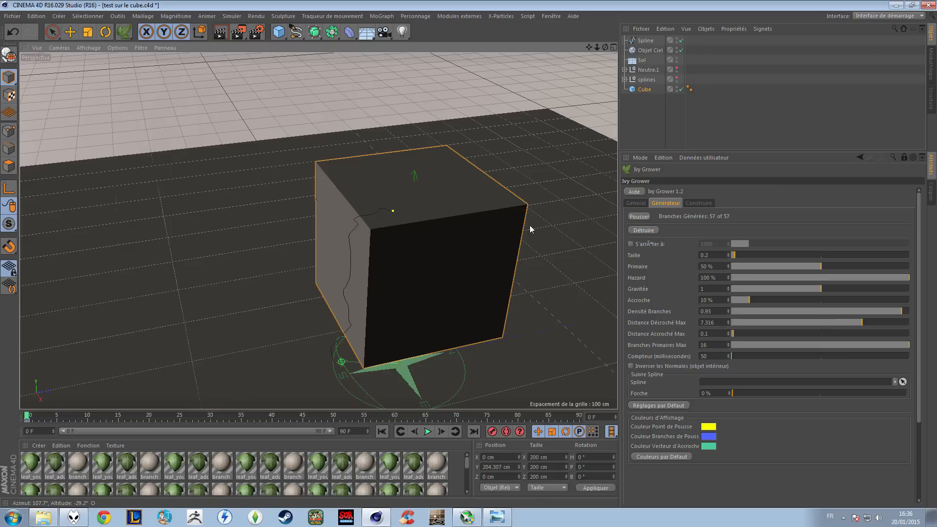
- Assign the drawn spline as the one for the ivy to follow and set the following force to 100%
left_click_drag(645, 40, 720, 382)
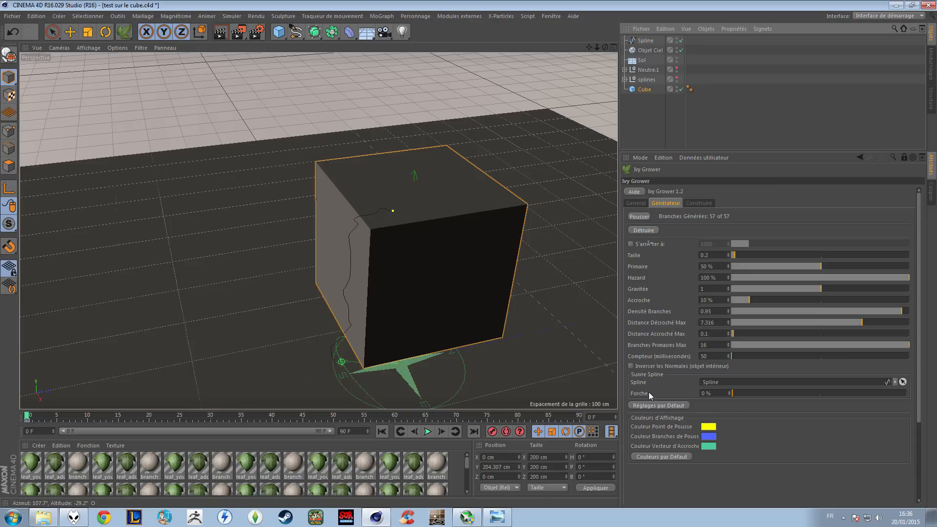
scroll(397, 230, "up", 3)
left_click_drag(801, 393, 909, 400)
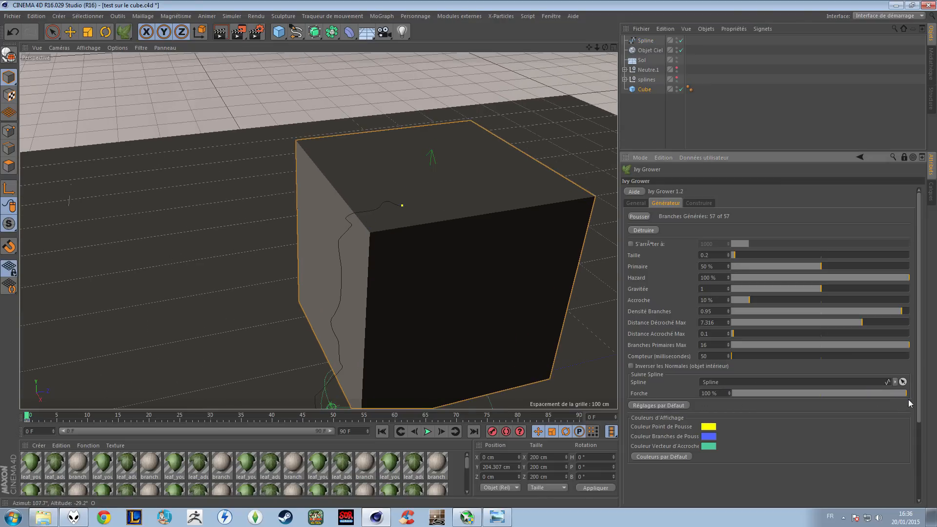
- Grow the ivy branches from the root point along the spline and examine their path over the cube's edge
left_click(643, 216)
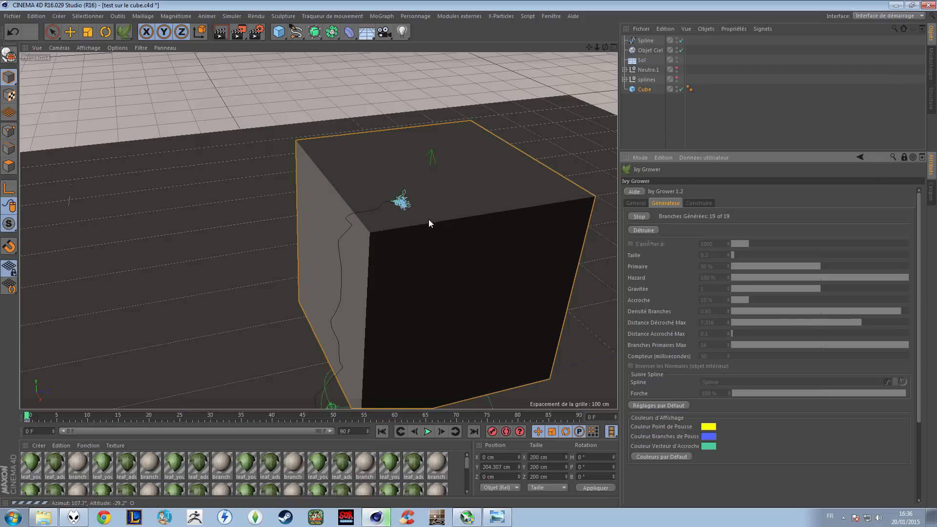
left_click_drag(374, 212, 434, 268, "alt")
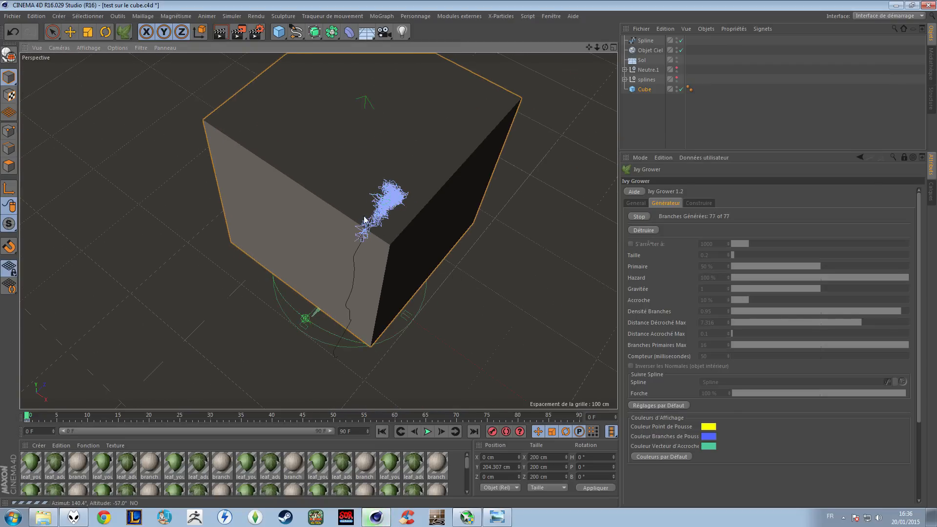
left_click_drag(368, 266, 352, 209, "alt")
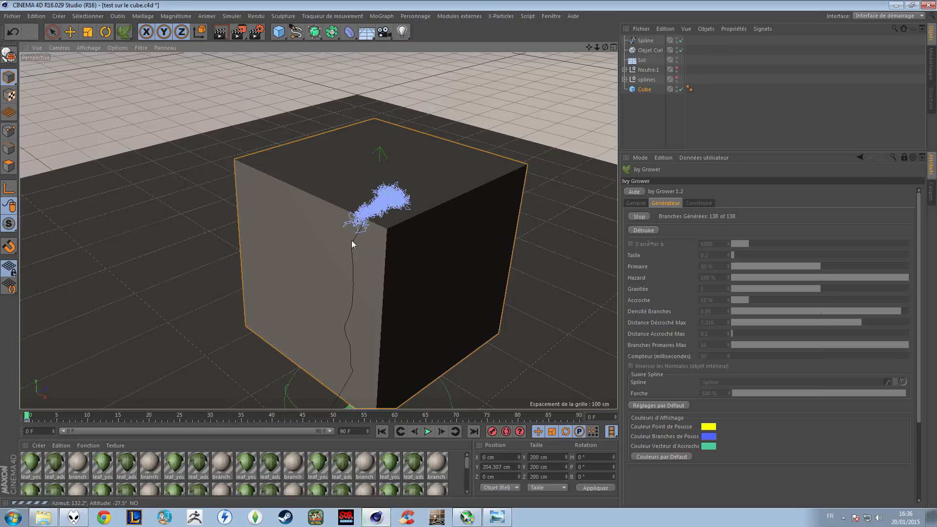
- Generate the leaf and branch geometry from the spline-guided branches, examine it, and delete the generated ivy object
left_click(698, 203)
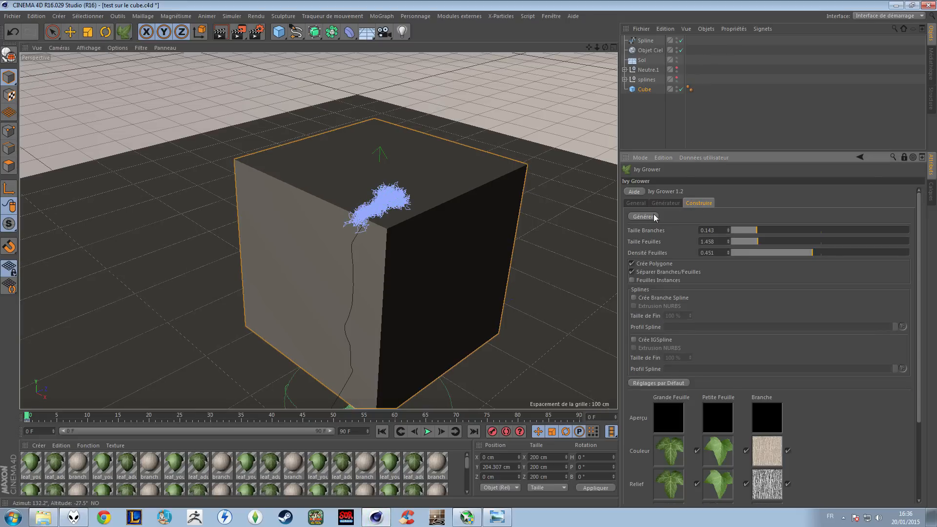
left_click(643, 217)
scroll(408, 233, "up", 5)
scroll(408, 233, "down", 3)
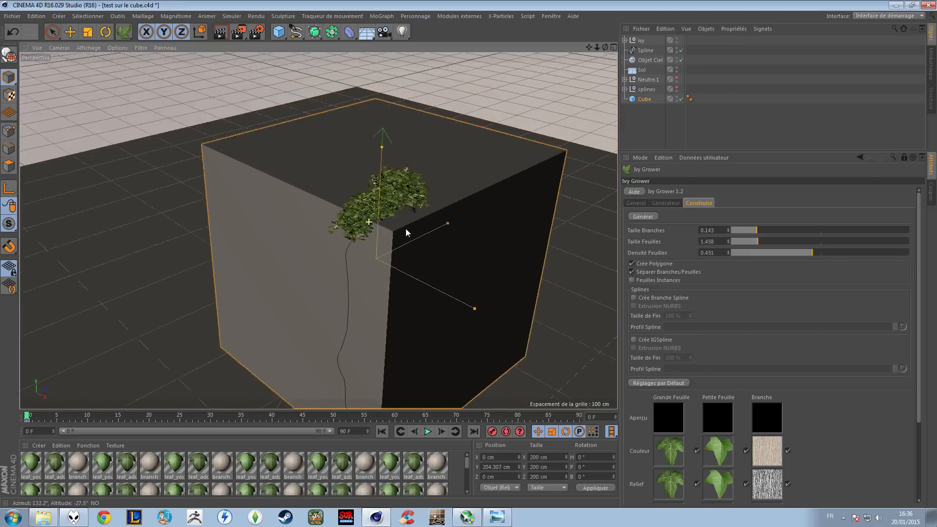
scroll(408, 233, "down", 2)
left_click(641, 40)
key("Delete")
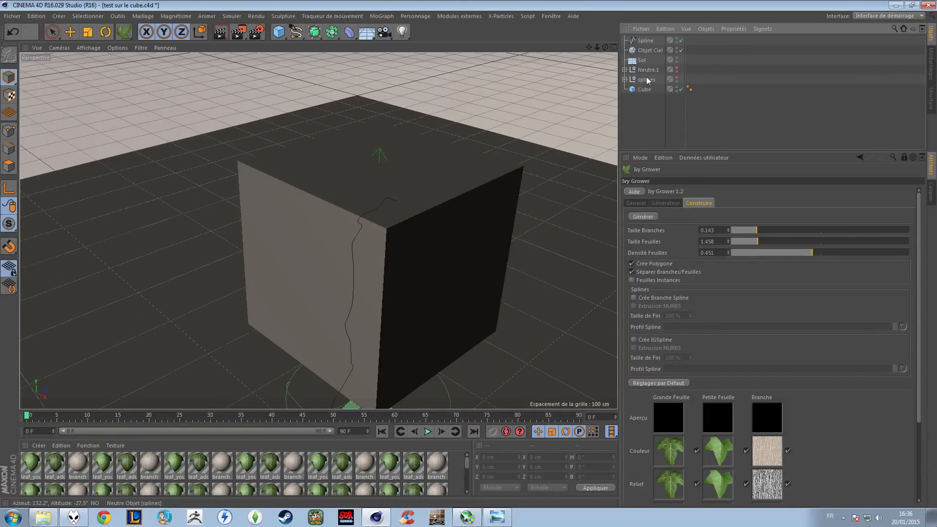
- Set the generator's spline-following force to 25%
left_click(664, 203)
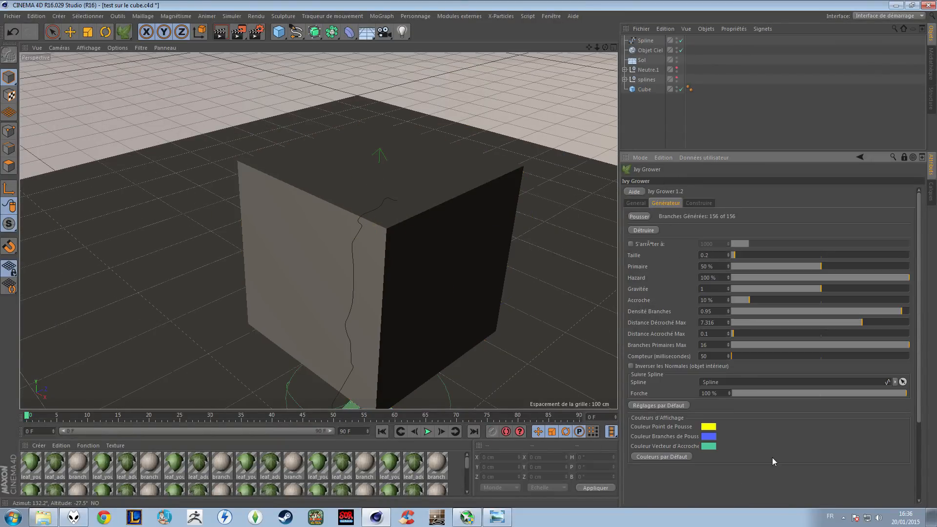
scroll(772, 459, "down", 1)
mouse_move(737, 376)
left_mouse_down()
mouse_move(751, 374)
mouse_move(741, 372)
left_mouse_up()
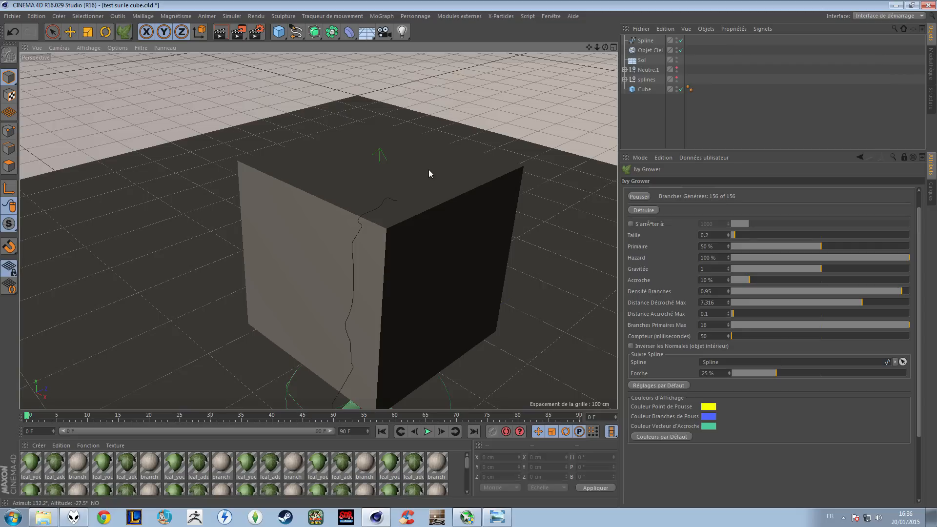
- Temporarily disable the cube, destroy the previously grown branches, and enable the cube again
left_click(681, 89)
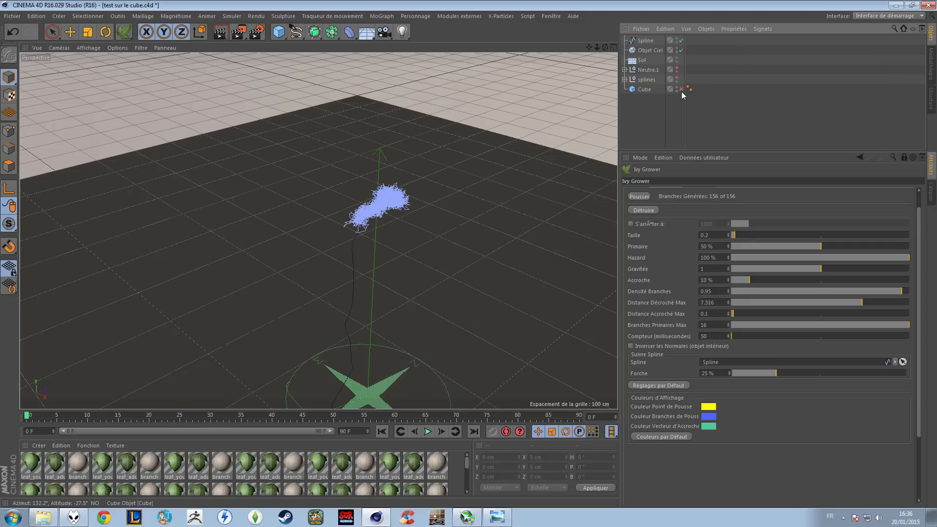
left_click(644, 210)
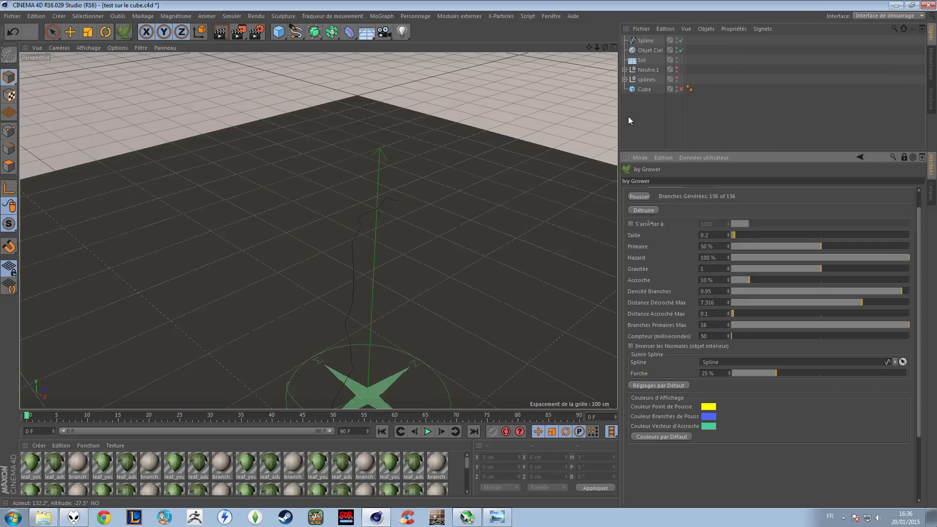
left_click(682, 89)
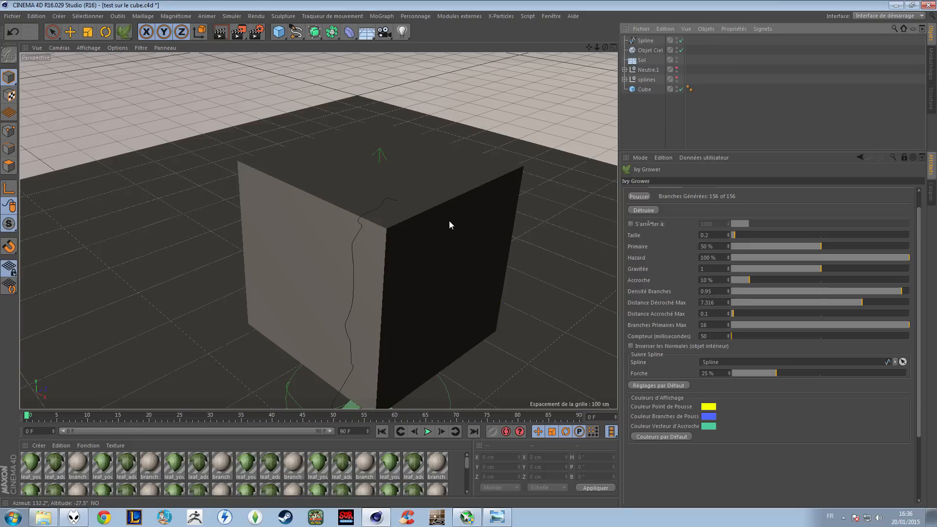
- Examine the ivy construction settings and the texture files available for the large leaf's color map, keeping the current texture
left_click_drag(449, 225, 382, 259, "alt")
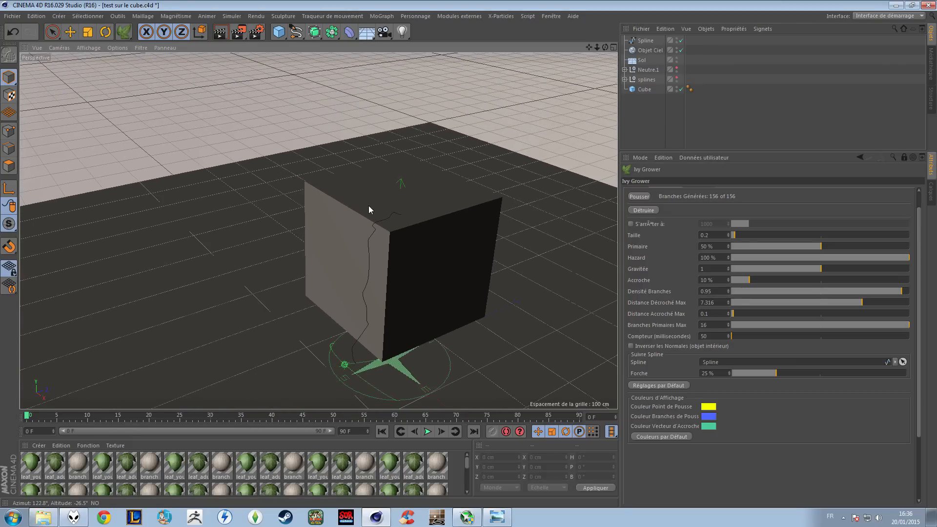
left_click_drag(367, 215, 395, 239, "alt")
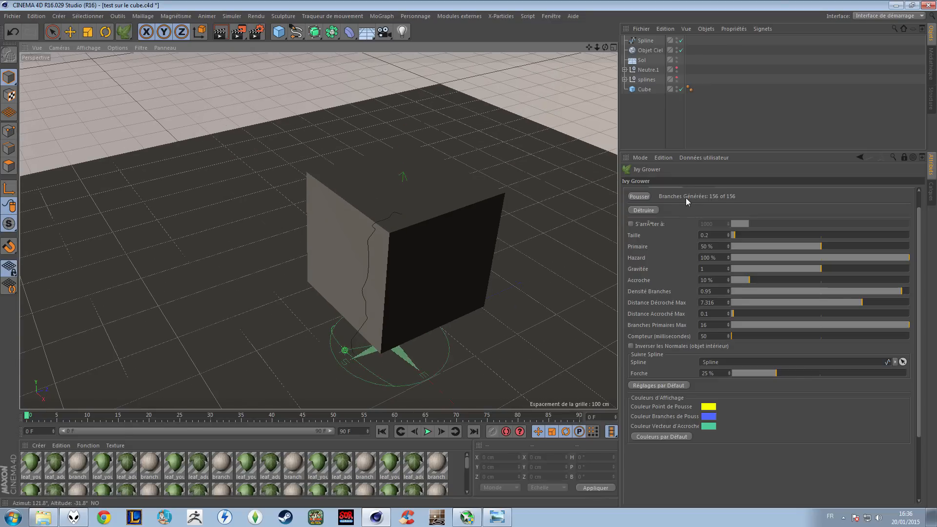
scroll(686, 277, "up", 1)
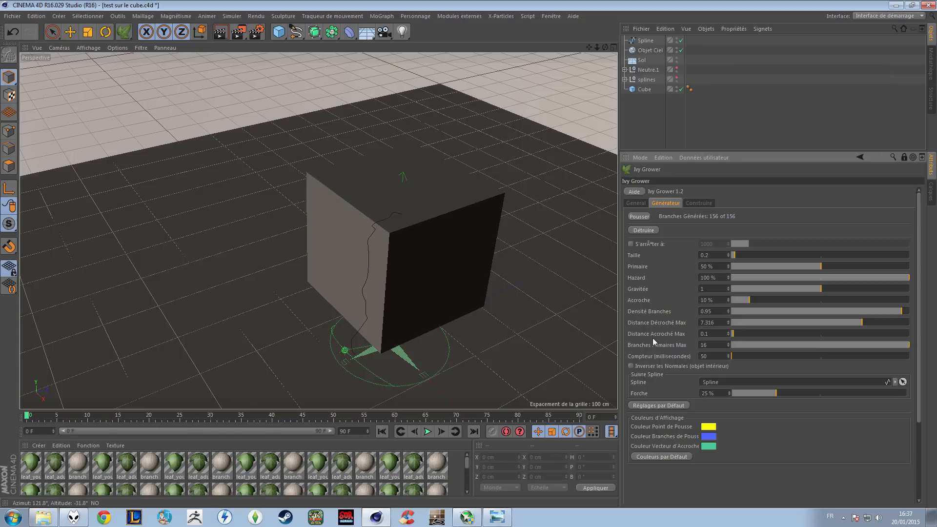
left_click(702, 202)
scroll(741, 277, "down", 5)
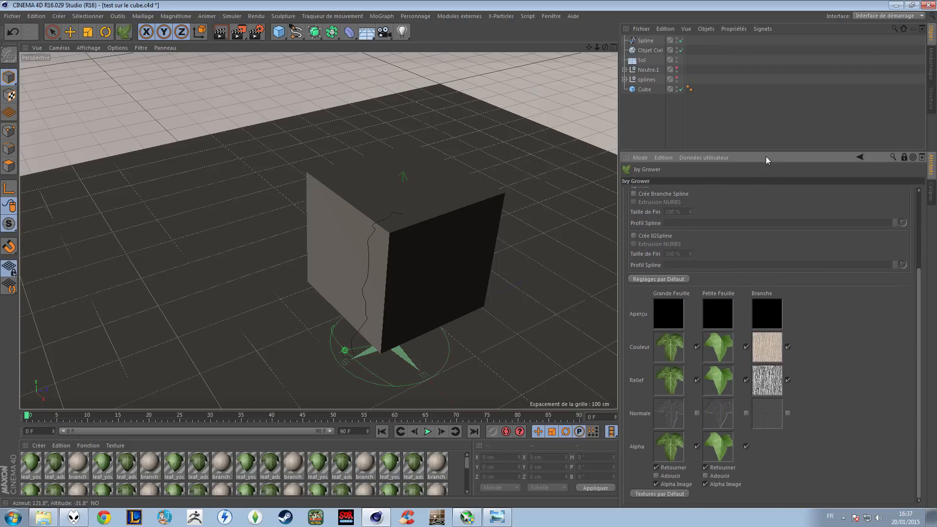
left_click(674, 349)
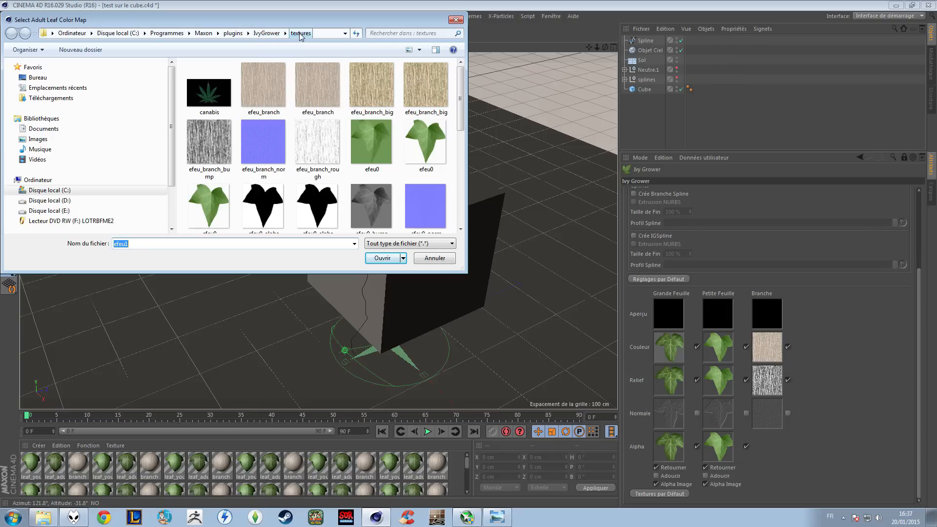
left_click_drag(471, 272, 608, 421)
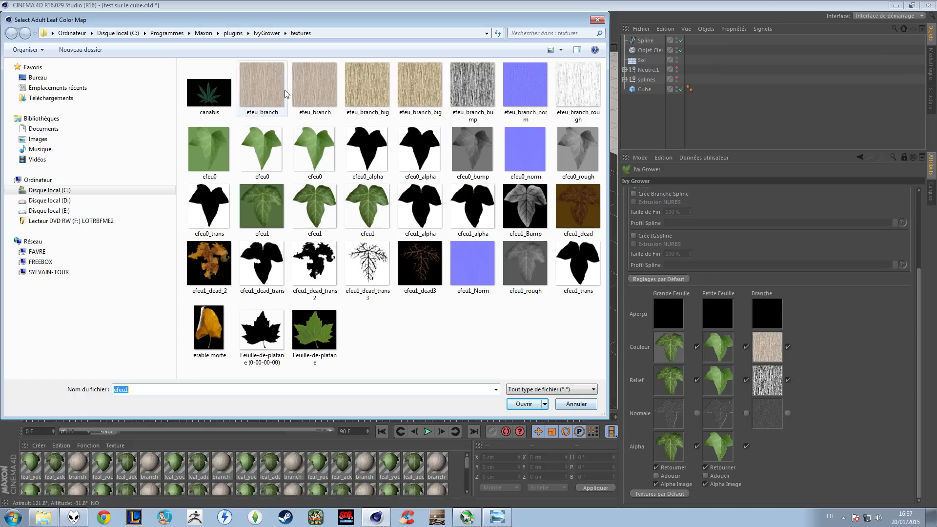
left_click(587, 406)
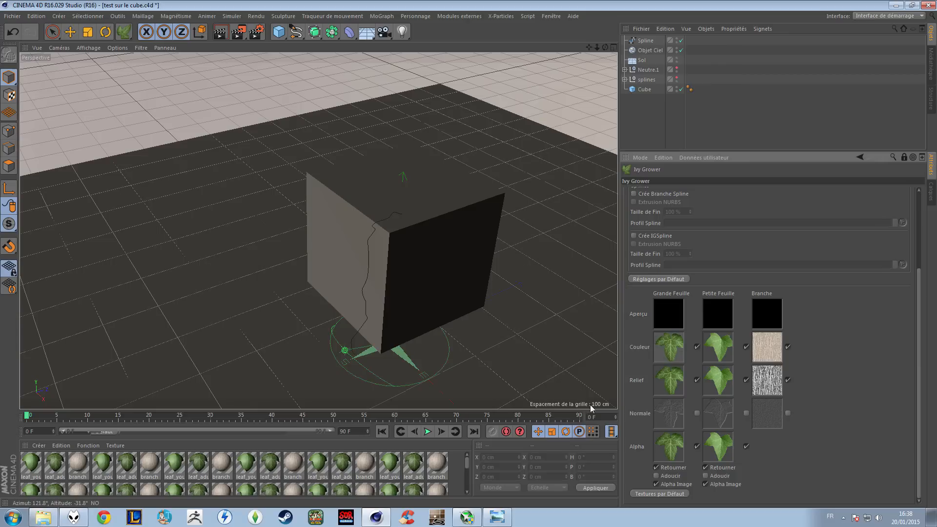
scroll(849, 329, "up", 5)
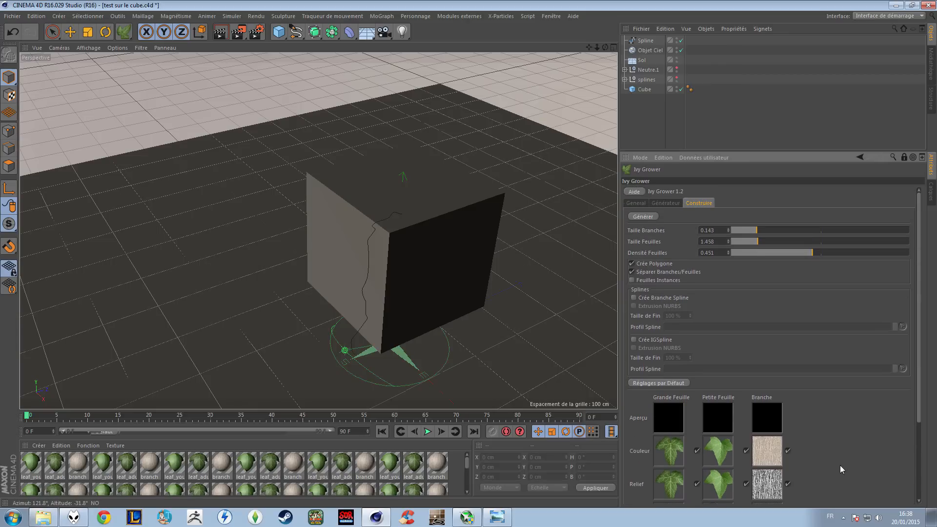
left_click(666, 203)
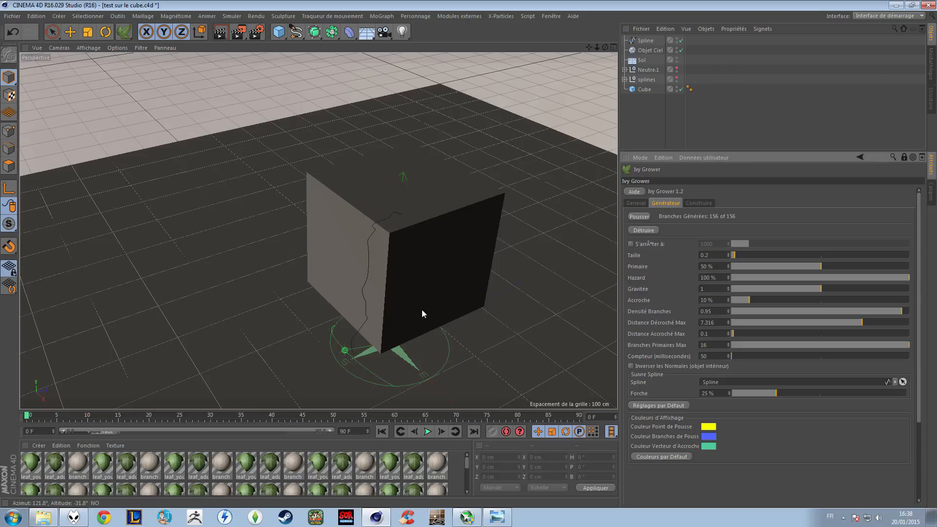
scroll(345, 274, "down", 3)
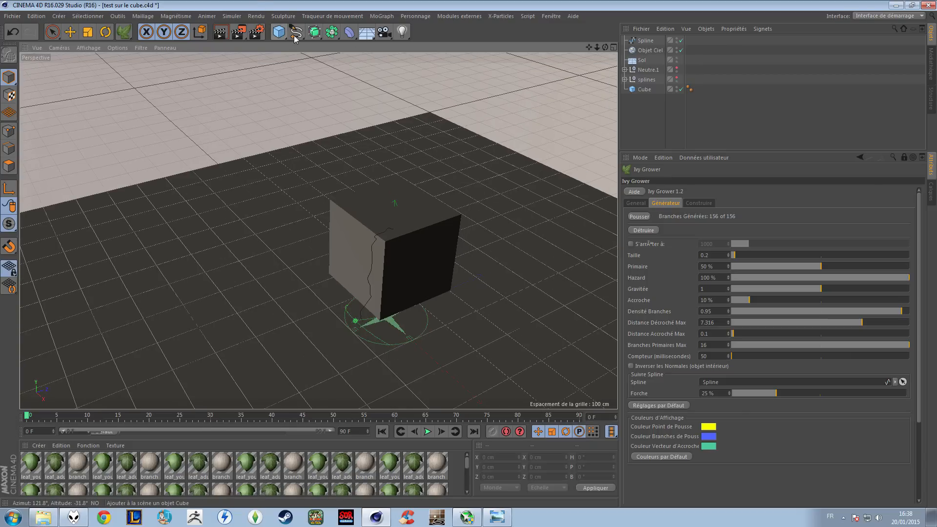
left_click_drag(439, 131, 416, 259, "alt")
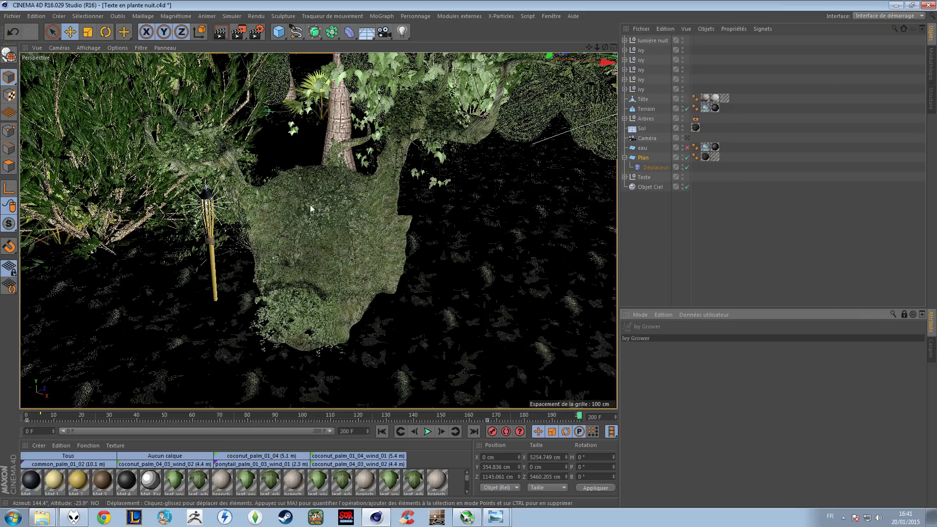
- Examine the ivy grown over the horned head sculpture in the night jungle scene, from afar and up close
left_click(654, 217)
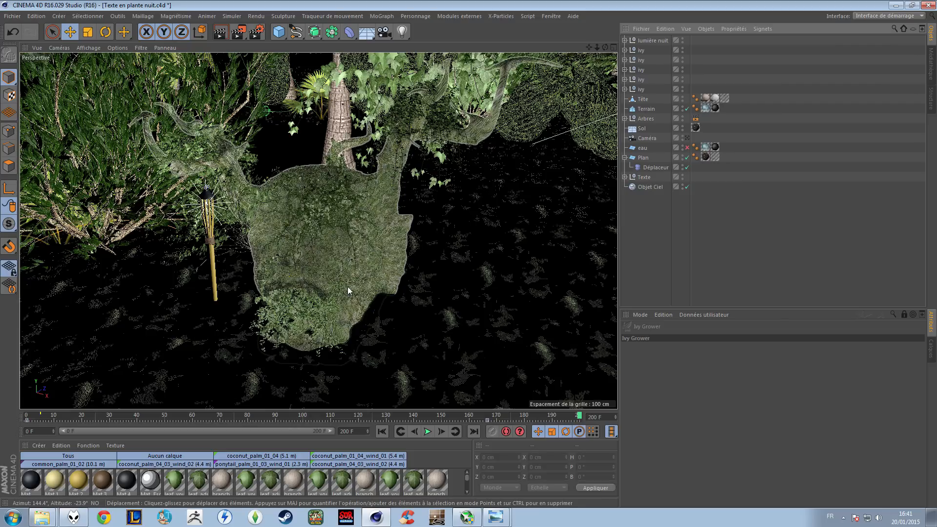
right_click_drag(344, 216, 332, 156, "alt")
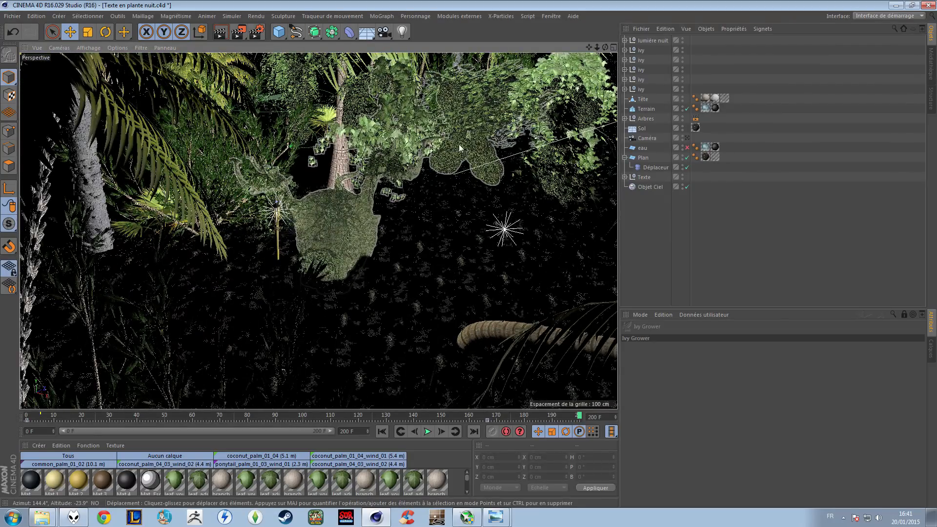
mouse_move(332, 215)
right_mouse_down("alt")
mouse_move(383, 221)
mouse_move(326, 216)
mouse_move(342, 218)
right_mouse_up("alt")
mouse_move(342, 218)
left_mouse_down("alt")
mouse_move(368, 221)
mouse_move(352, 222)
left_mouse_up("alt")
left_click(318, 229)
left_click(323, 366)
left_click(117, 187)
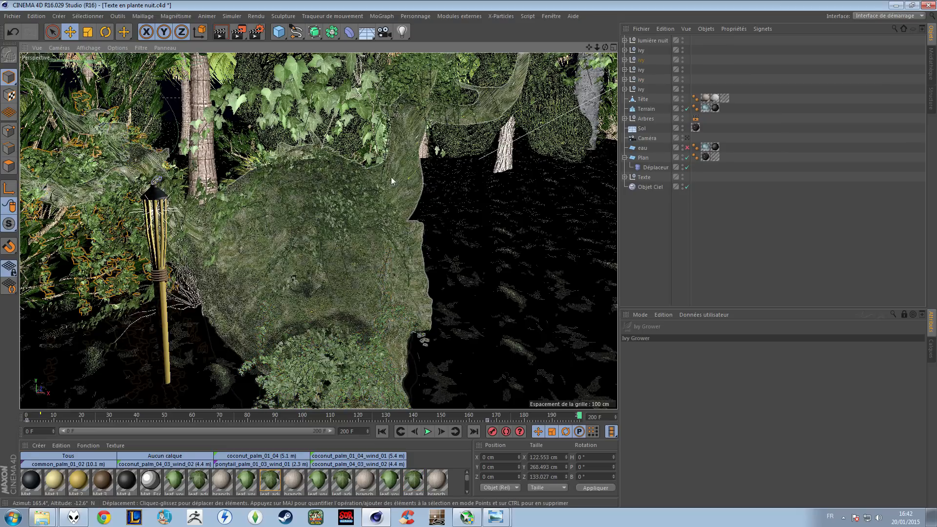
- Examine the ivy covering the text objects and the surrounding palm trees in the jungle scene
middle_click_drag(434, 109, 356, 226, "alt")
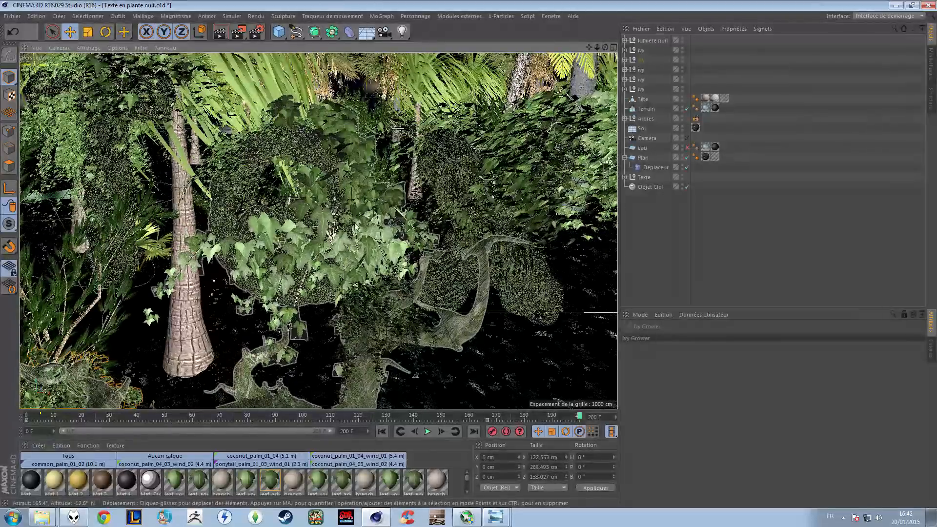
left_click(367, 192)
left_click_drag(368, 191, 532, 184, "alt")
left_click(533, 184)
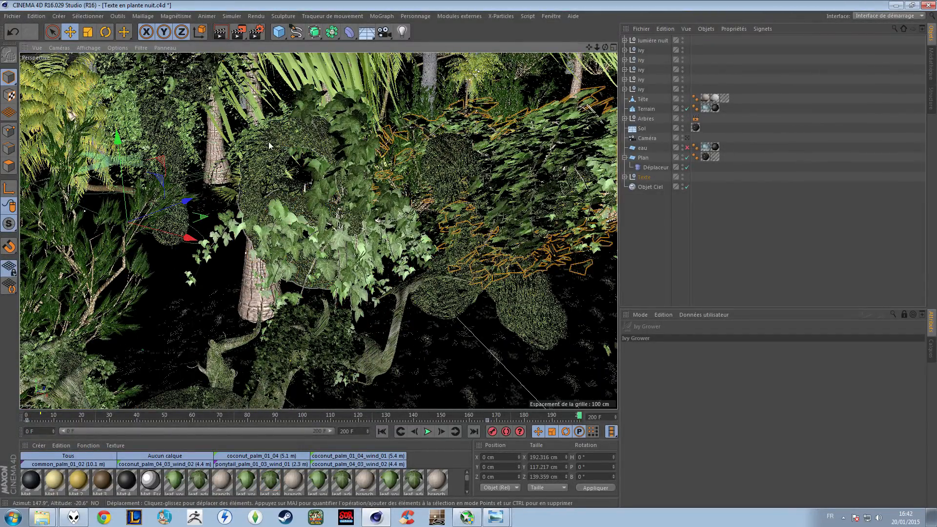
scroll(392, 193, "up", 5)
scroll(391, 193, "down", 5)
scroll(340, 237, "up", 5)
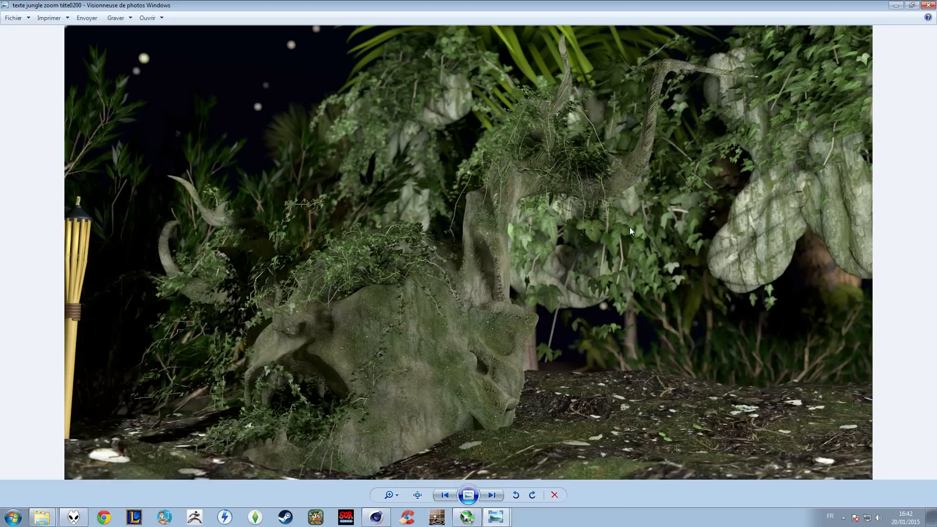
- Review the rendered jungle images in Windows Photo Viewer, close the viewer and return to the Cinema 4D scene
left_click(492, 495)
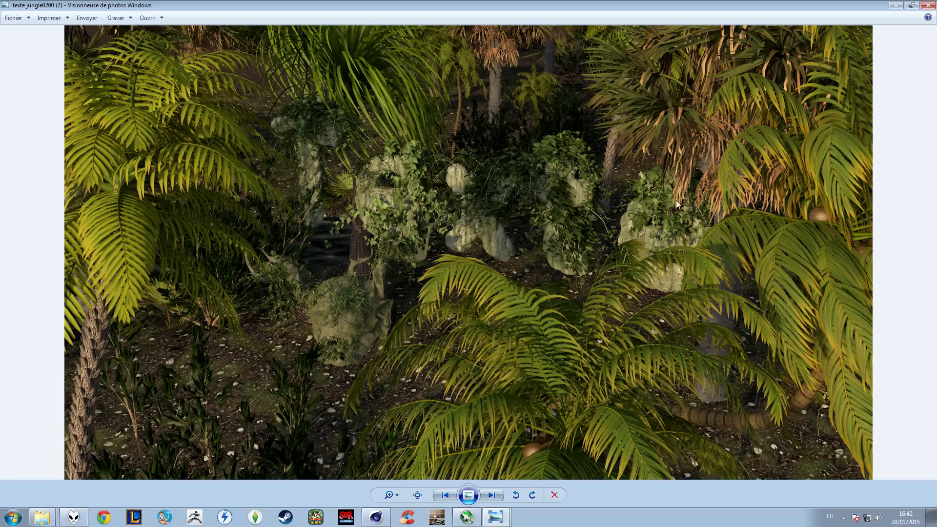
left_click(928, 5)
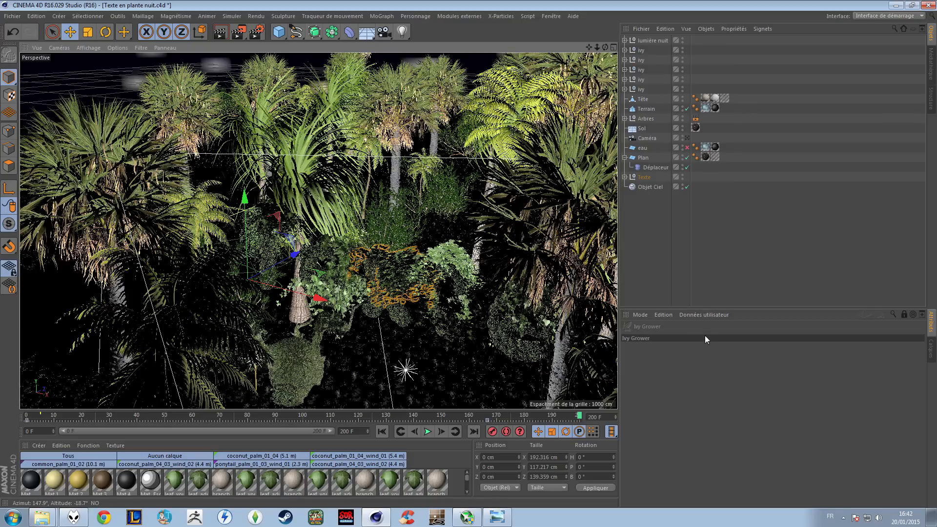